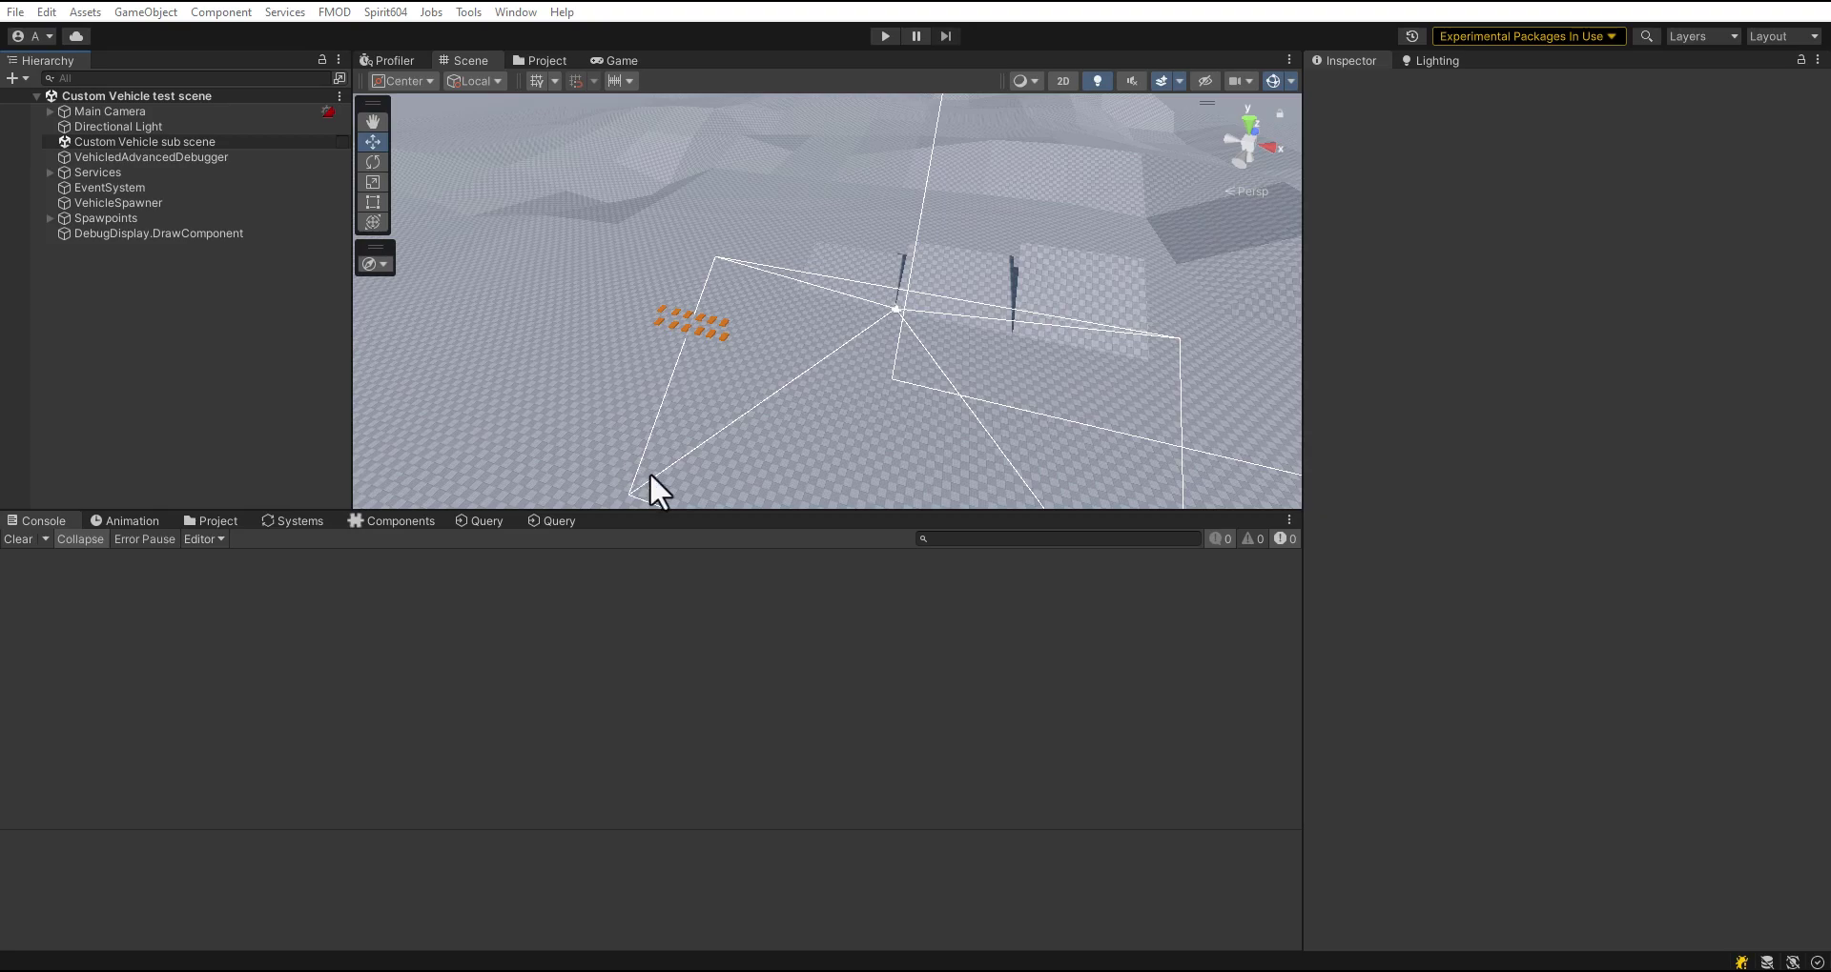
Check the VehicleSpawner's Spawn Type options and open the Custom Vehicle sub scene.
left_click(176, 203)
left_click(1581, 287)
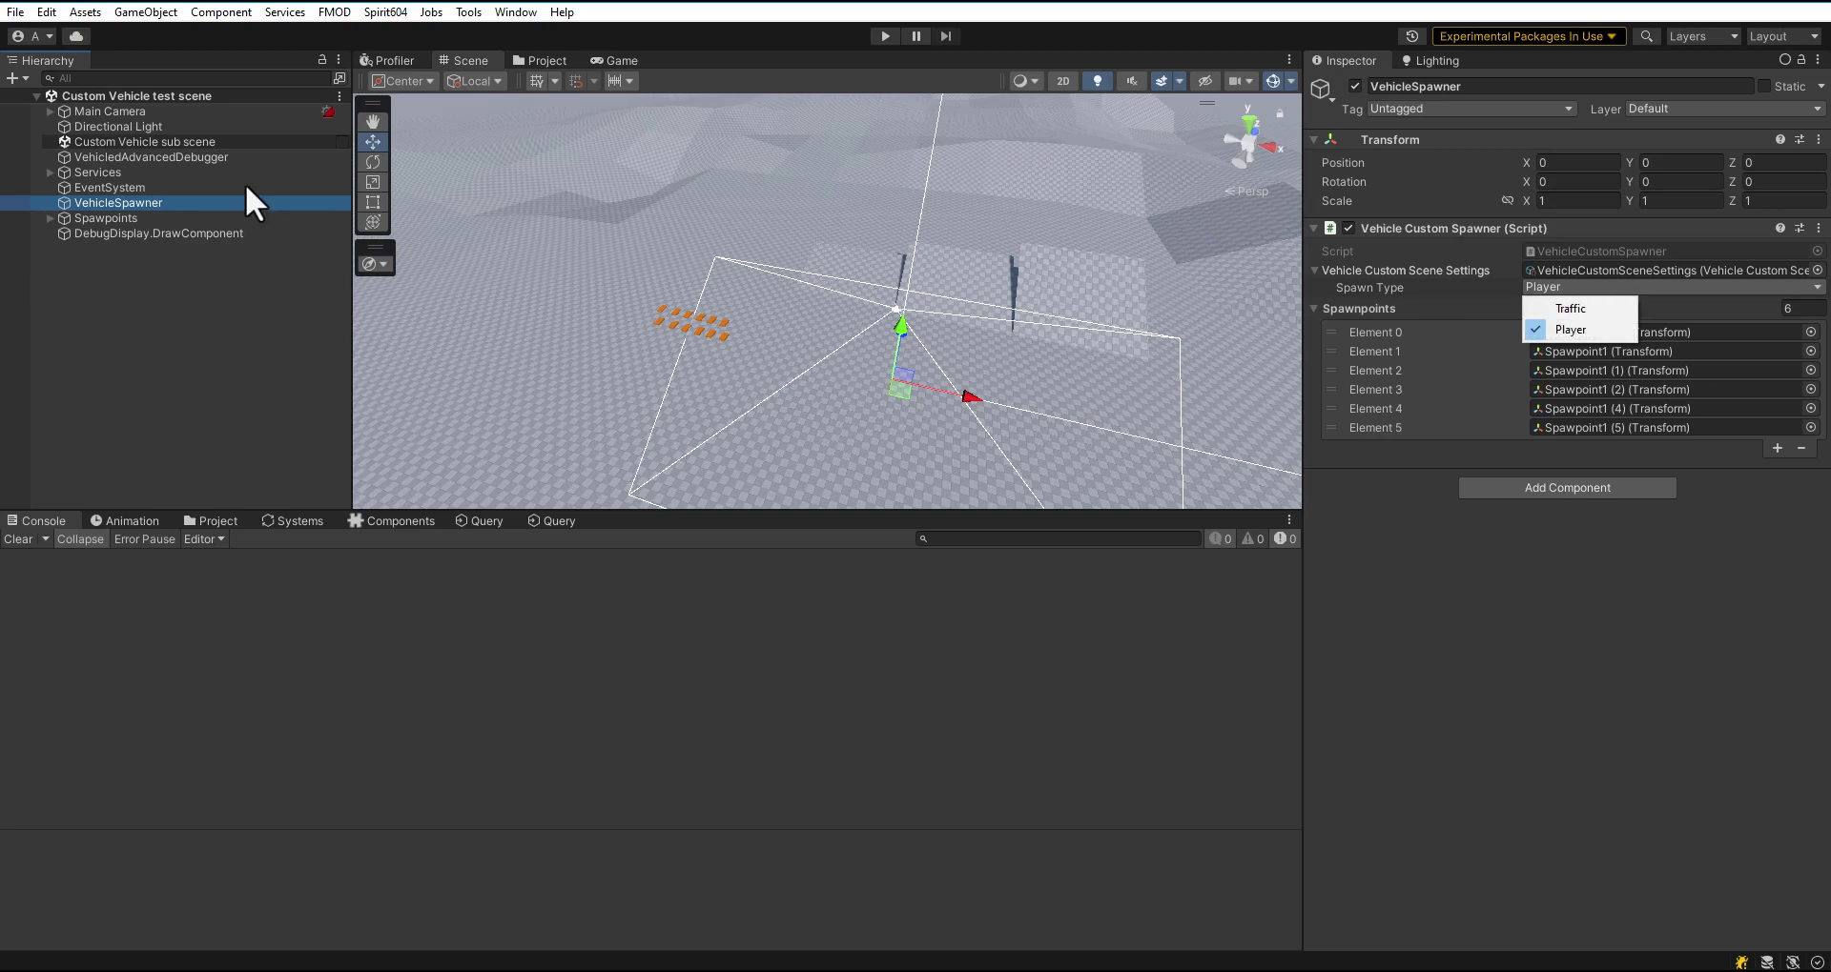
left_click(272, 139)
left_click(340, 141)
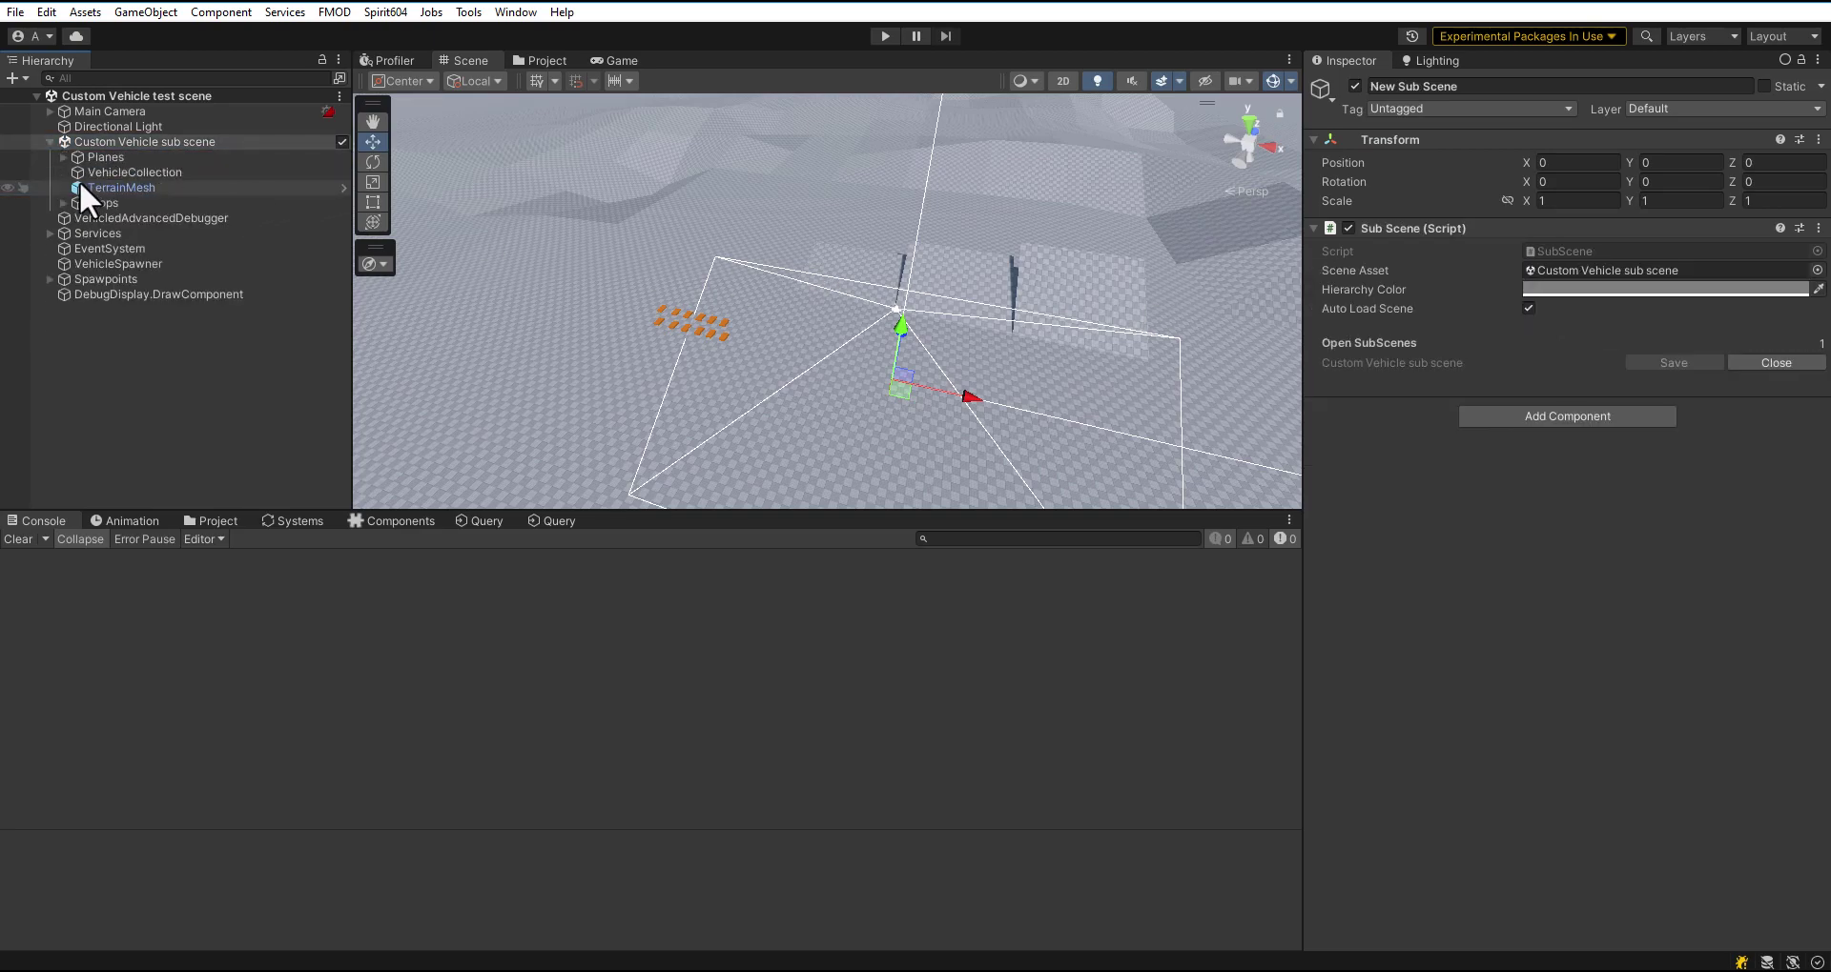
Examine the player and traffic car presets assigned to the VehicleCollection object.
left_click(63, 173)
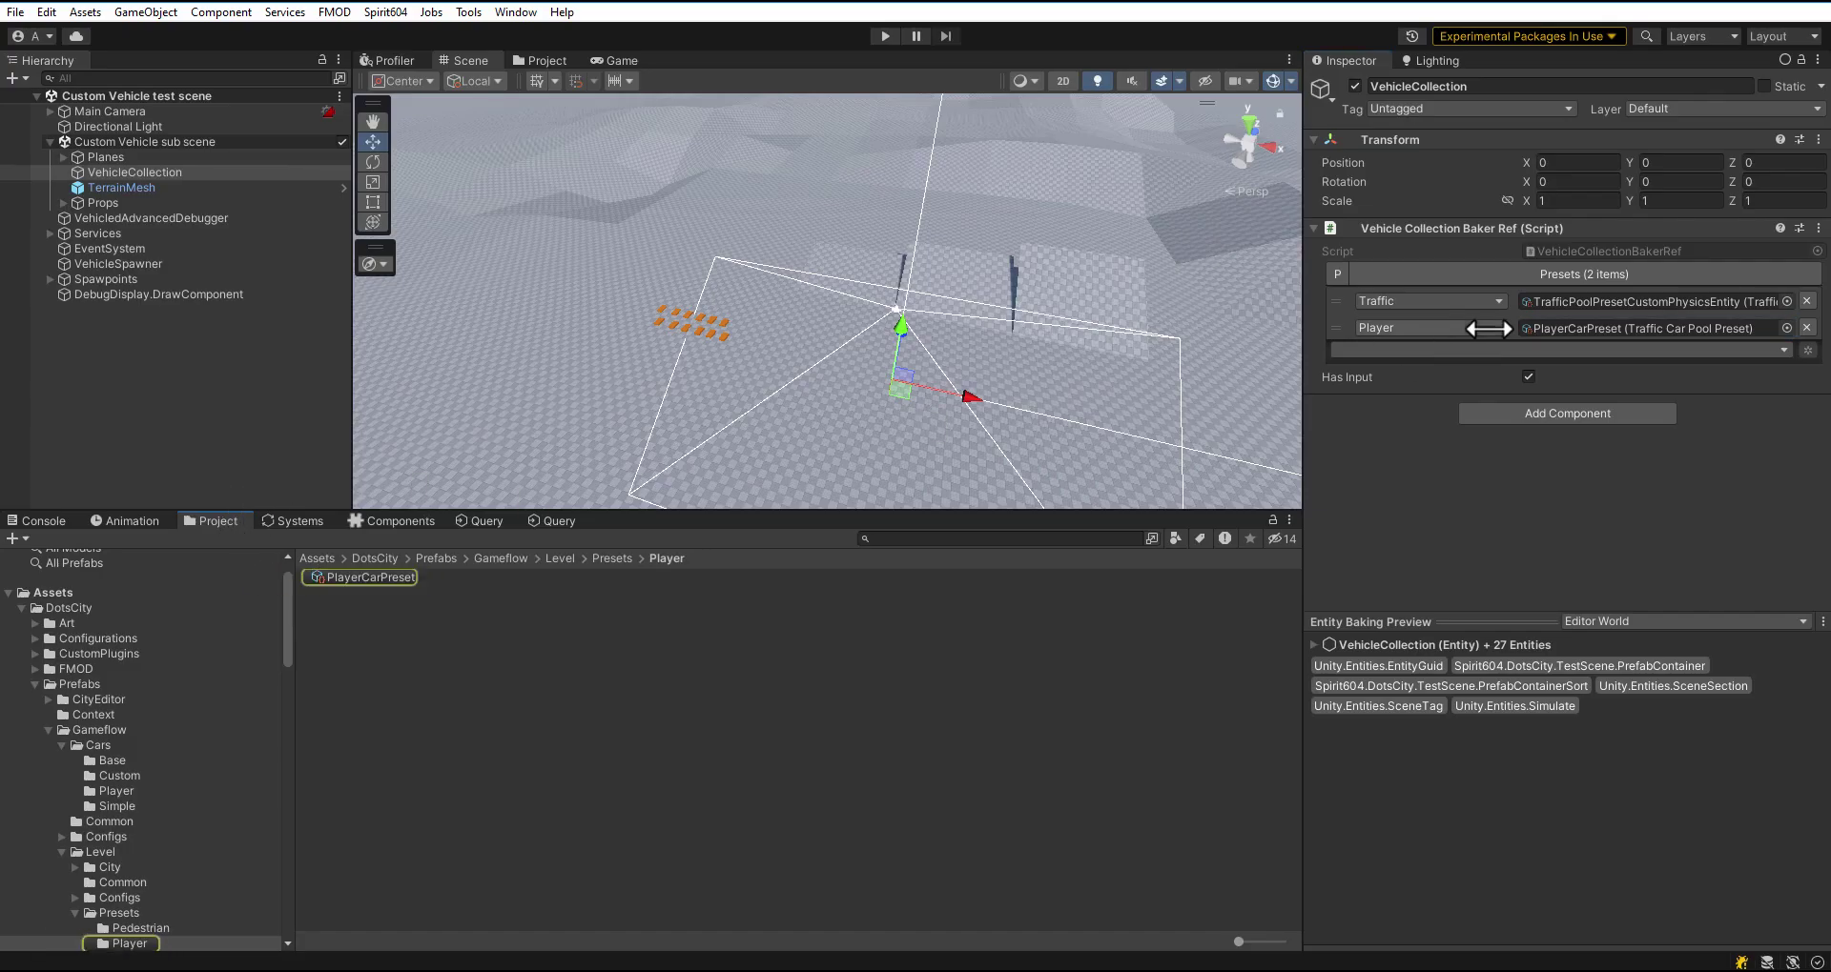
left_click(513, 575)
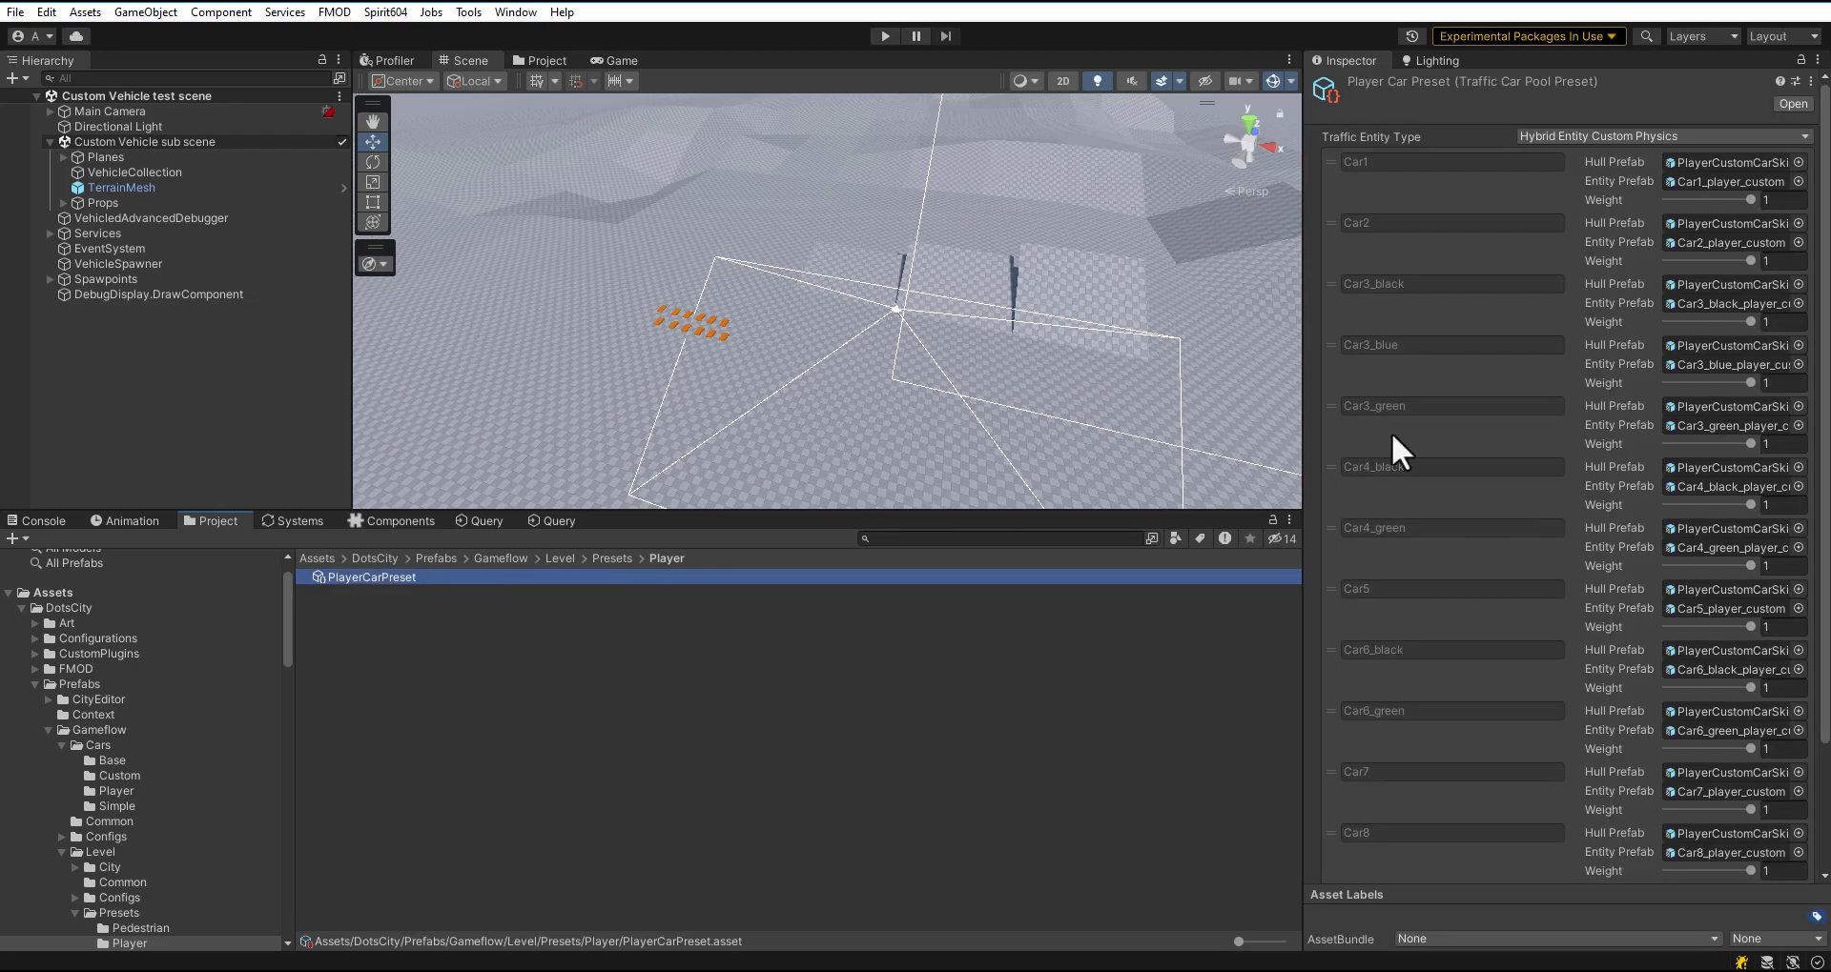
scroll(1392, 434, "down", 4)
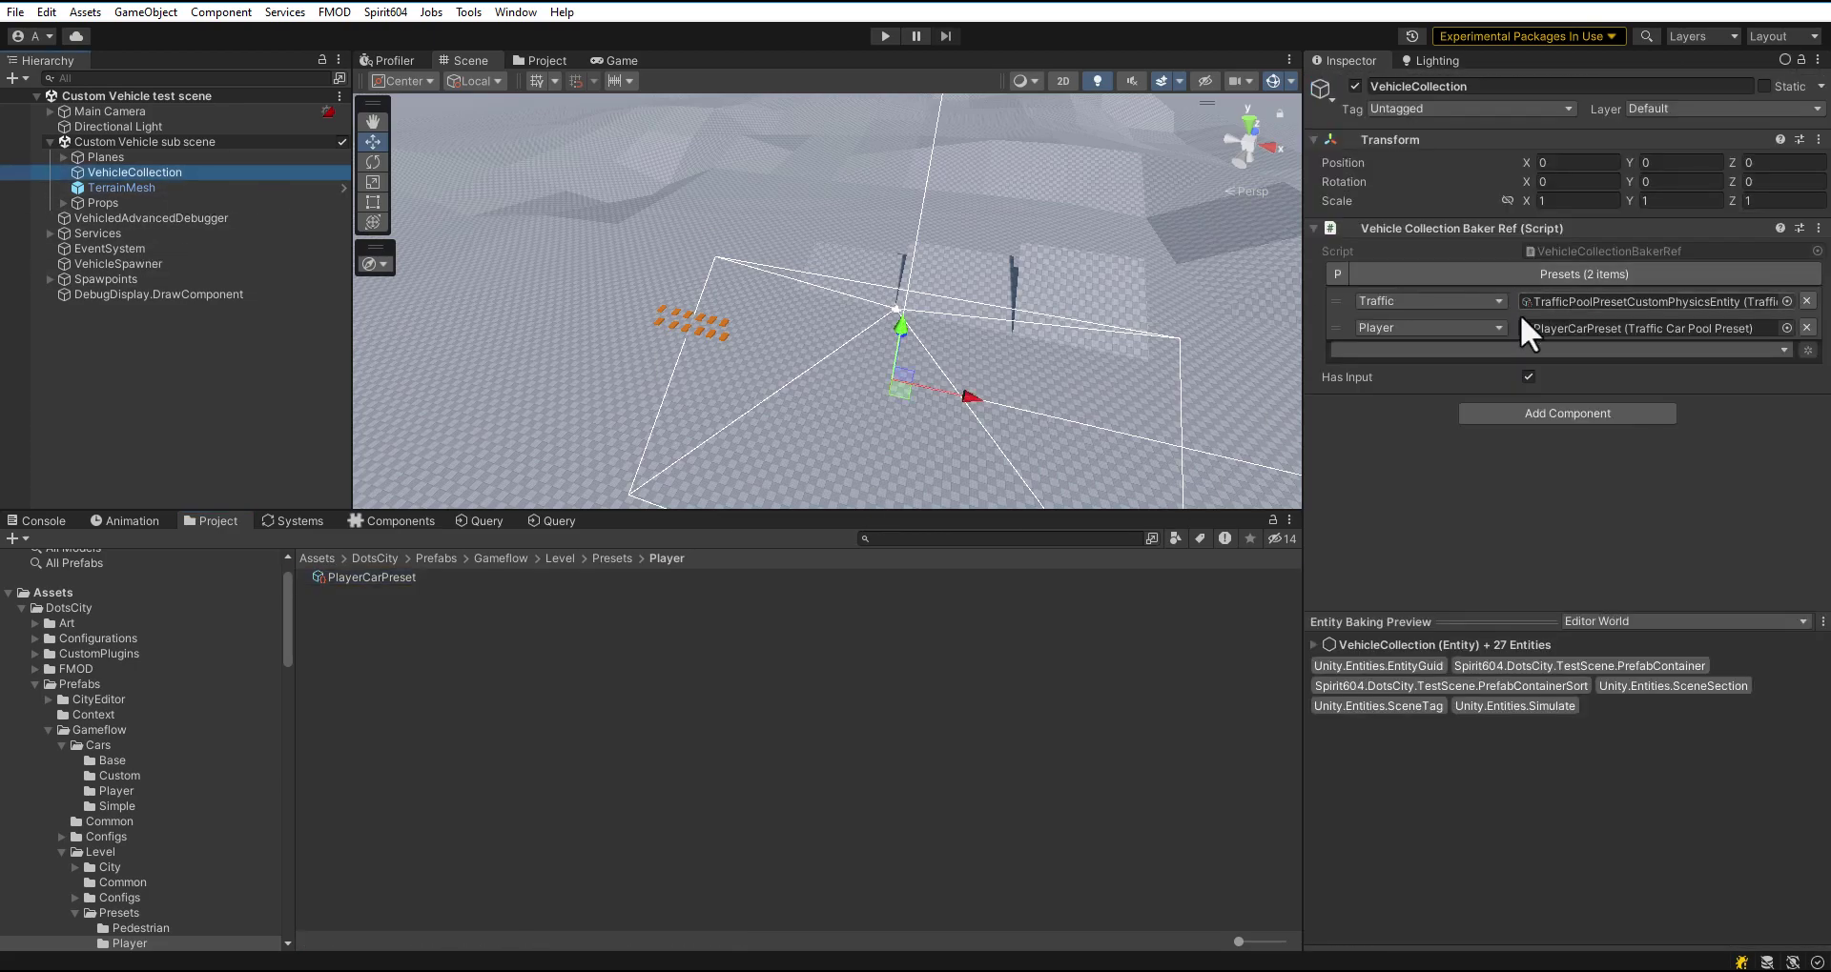
left_click(534, 607)
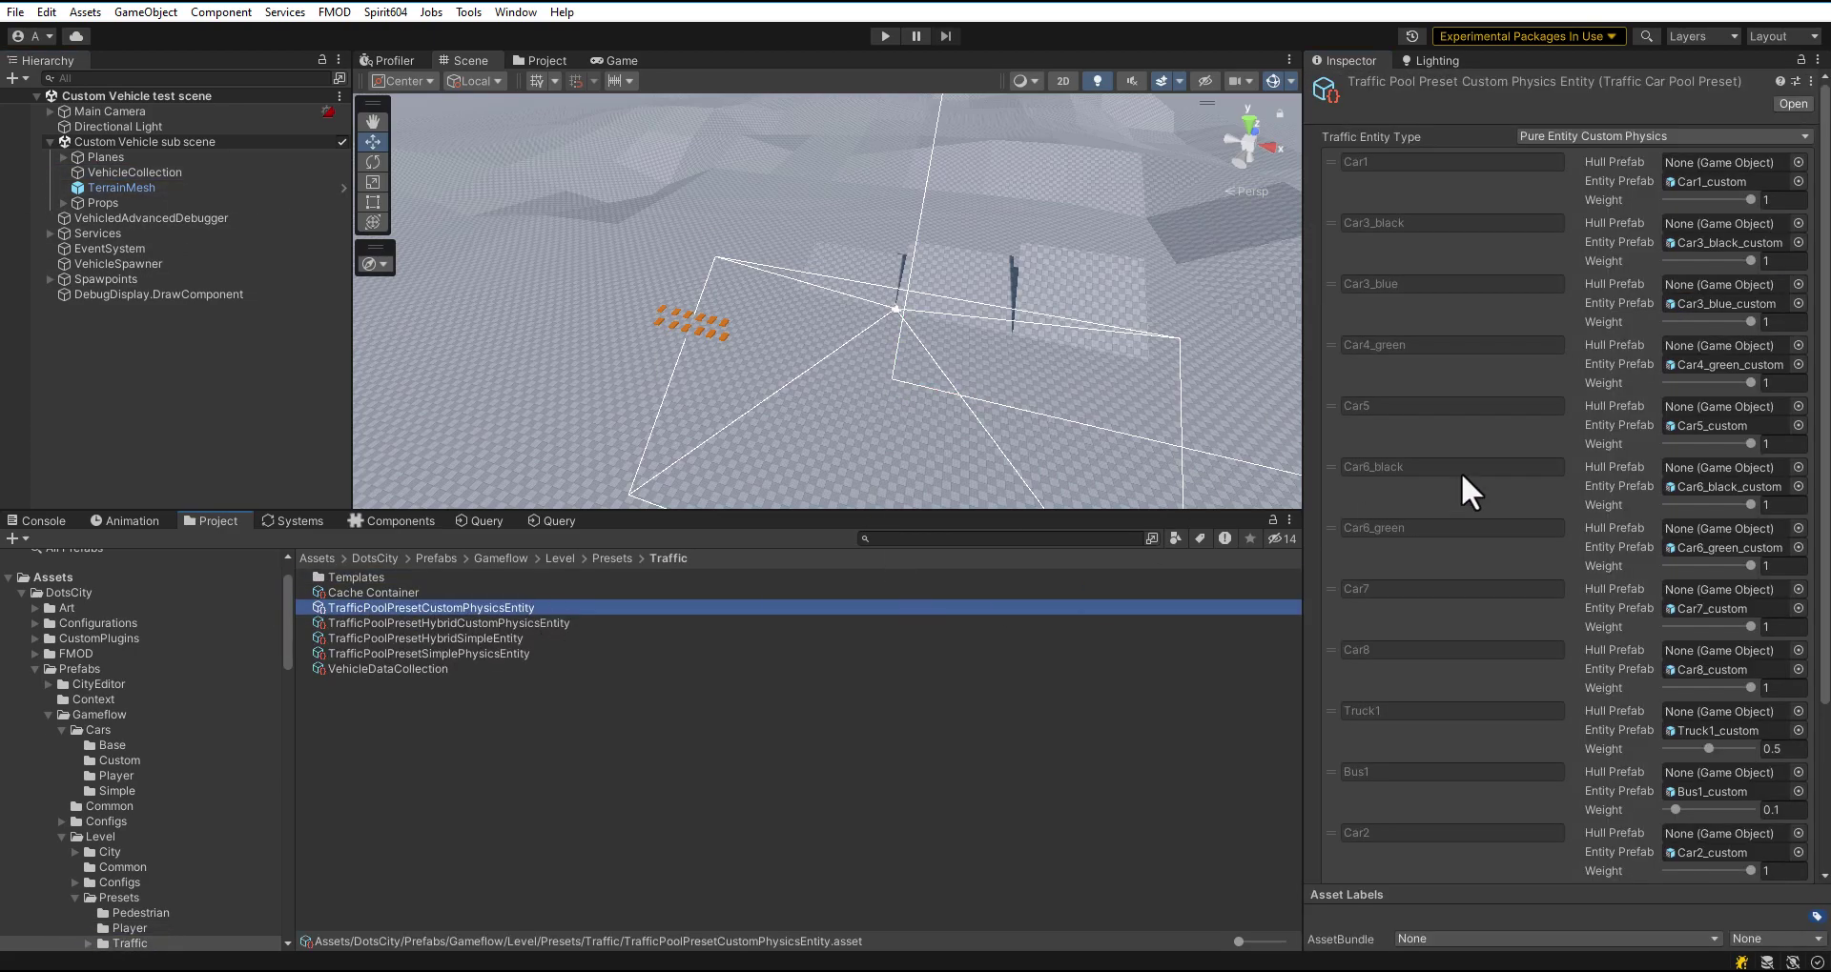
scroll(1461, 472, "down", 5)
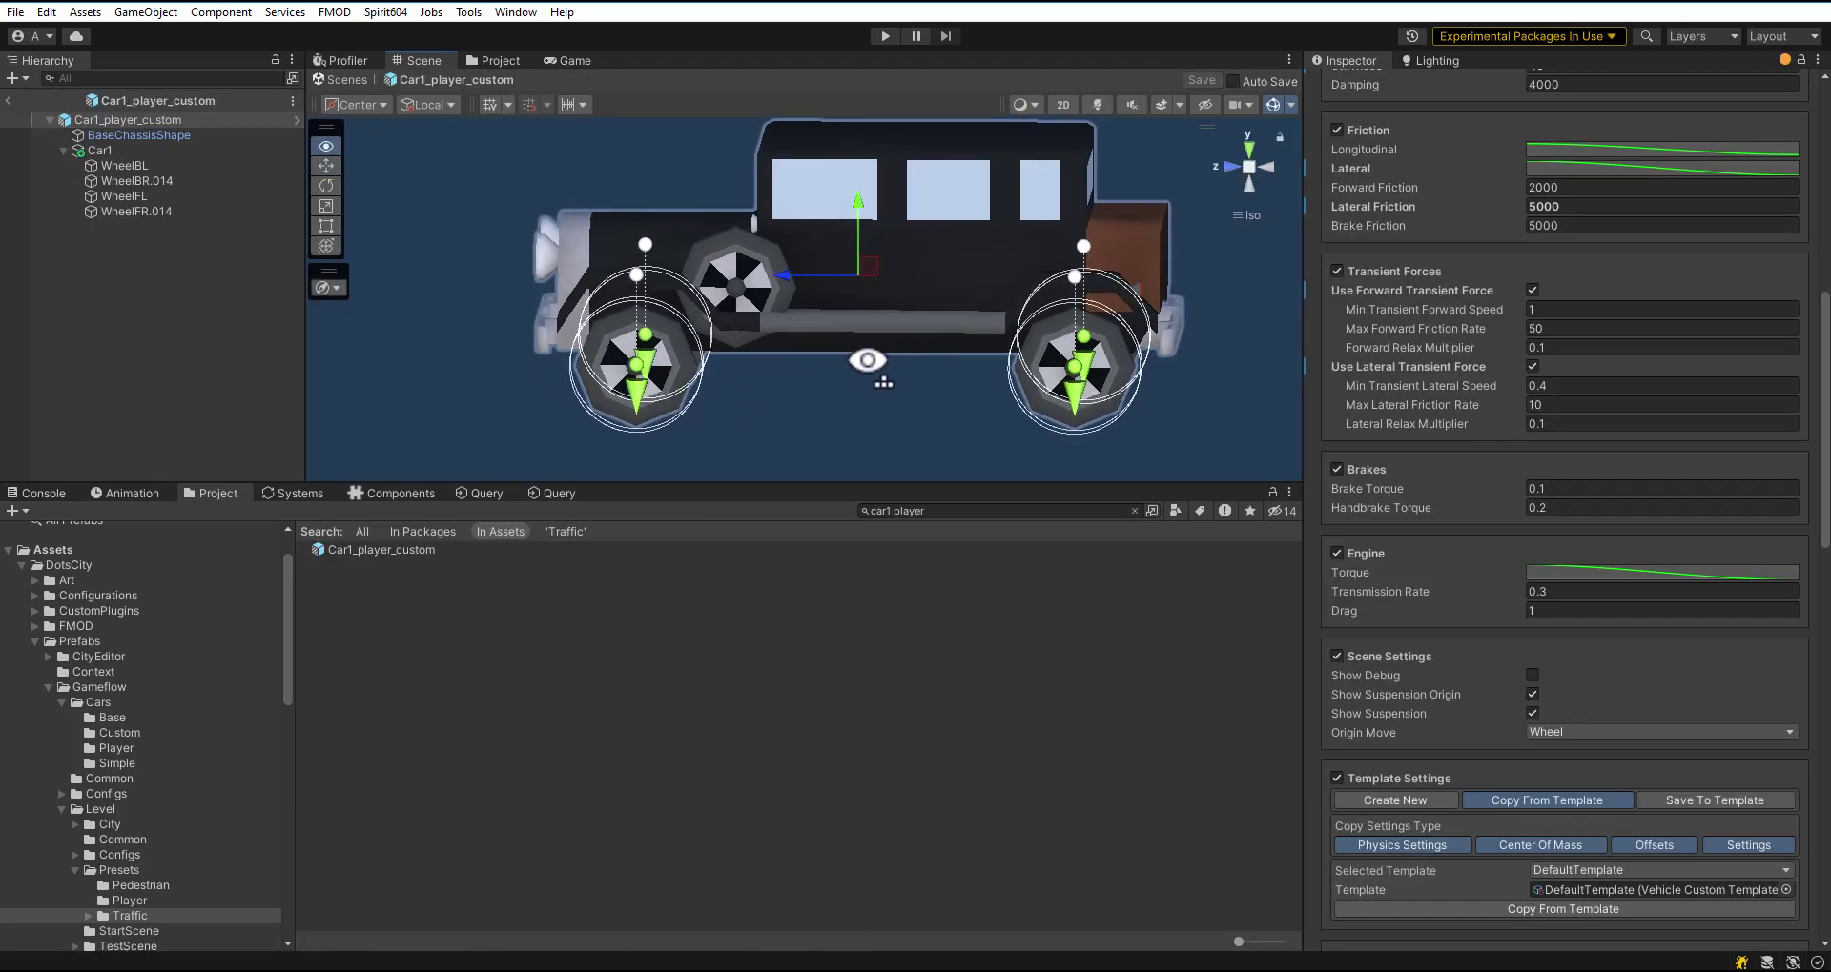
Set Origin Move to Suspension Origin for Car1_player_custom and adjust a front wheel's suspension origin.
left_click(1600, 732)
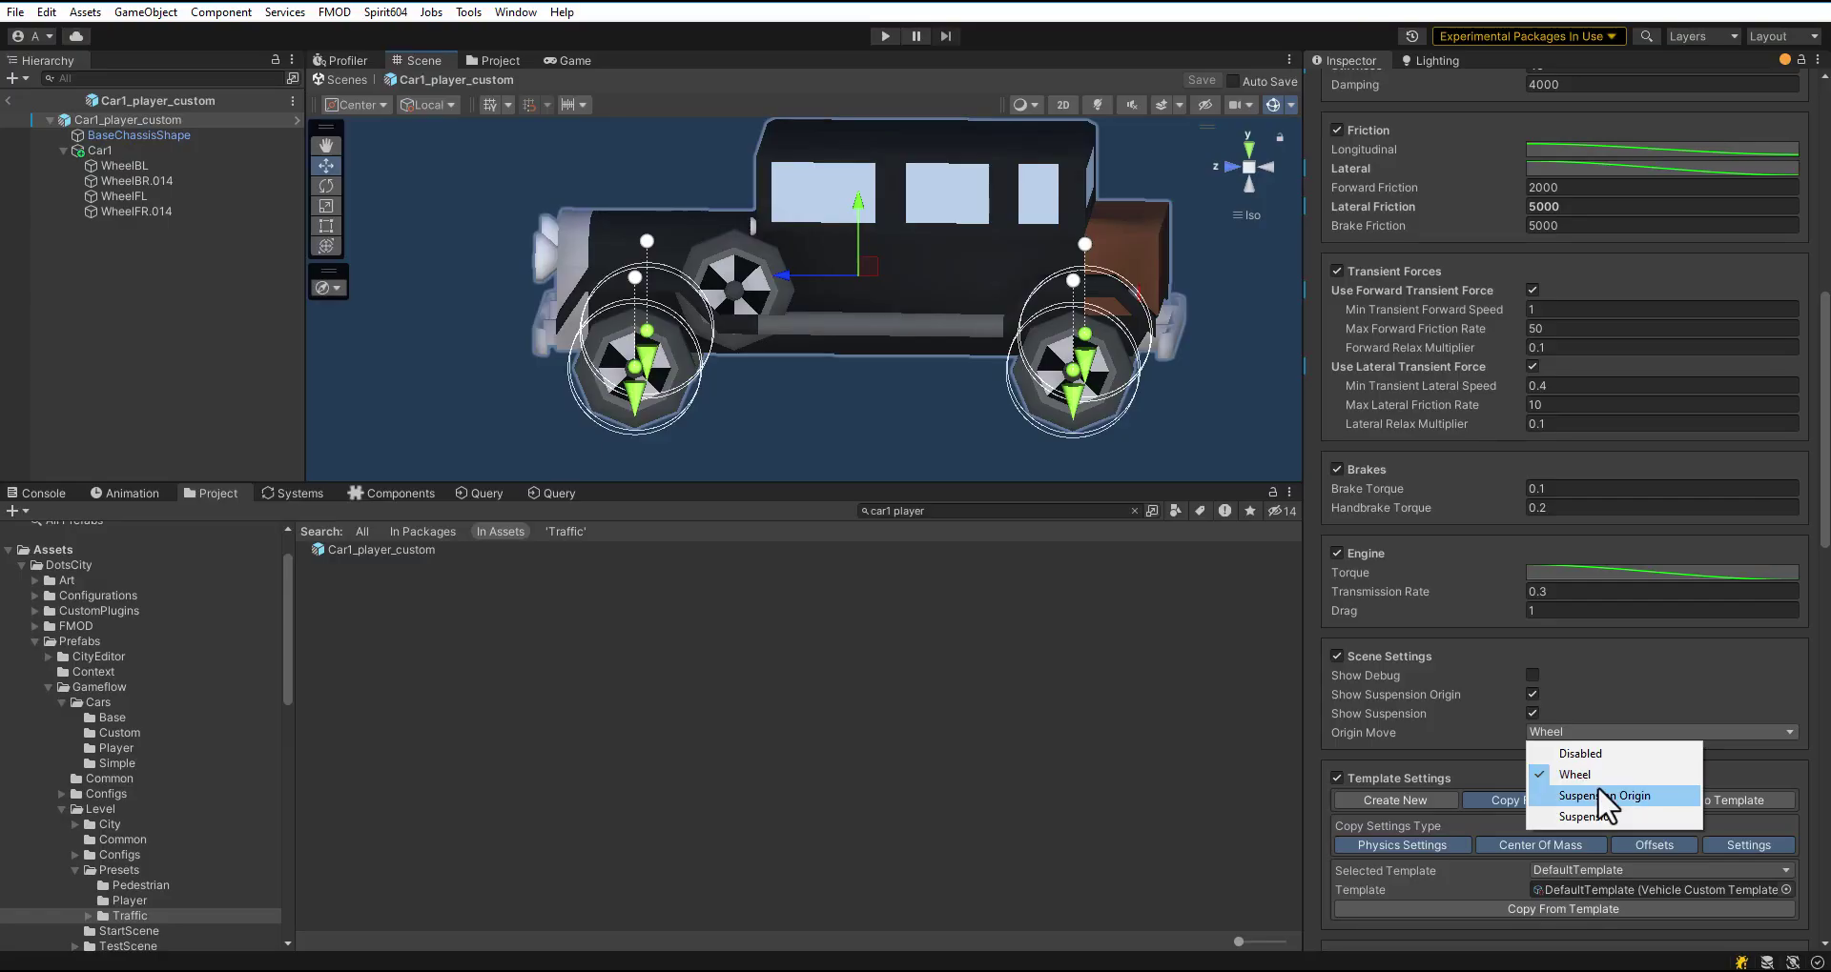
left_click(1599, 794)
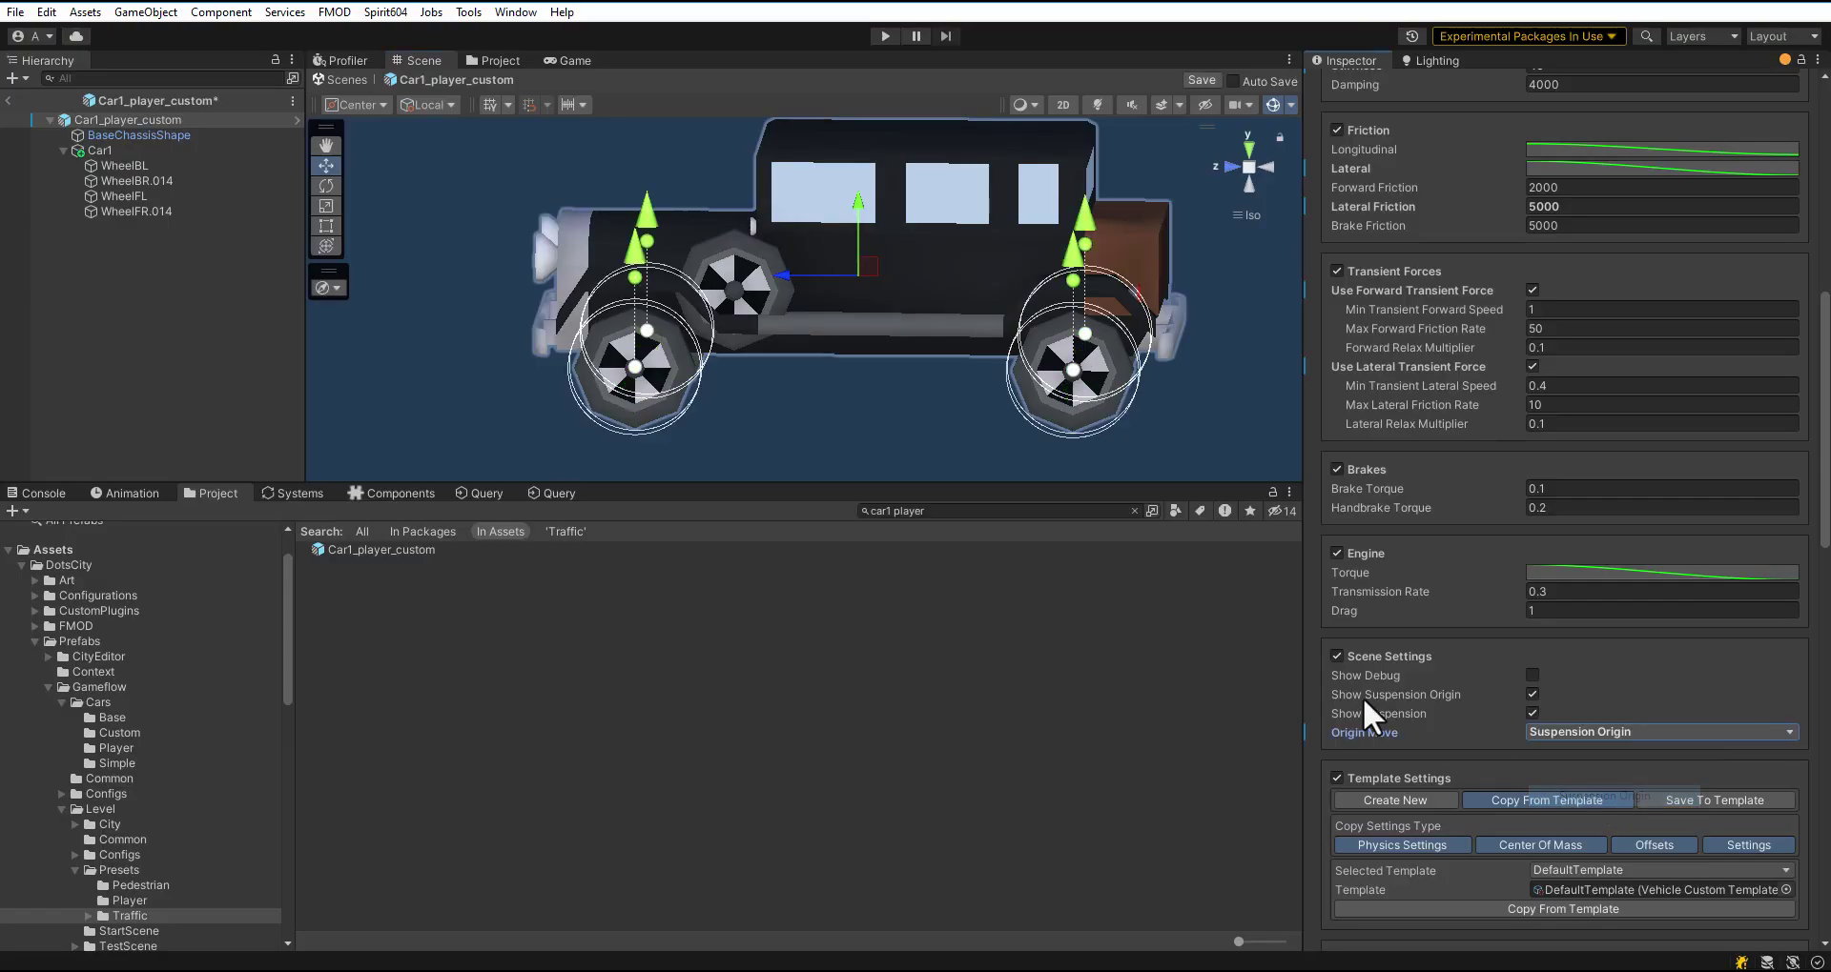
mouse_move(633, 237)
left_mouse_down()
mouse_move(638, 217)
mouse_move(638, 234)
left_mouse_up()
right_click_drag(648, 236, 799, 206)
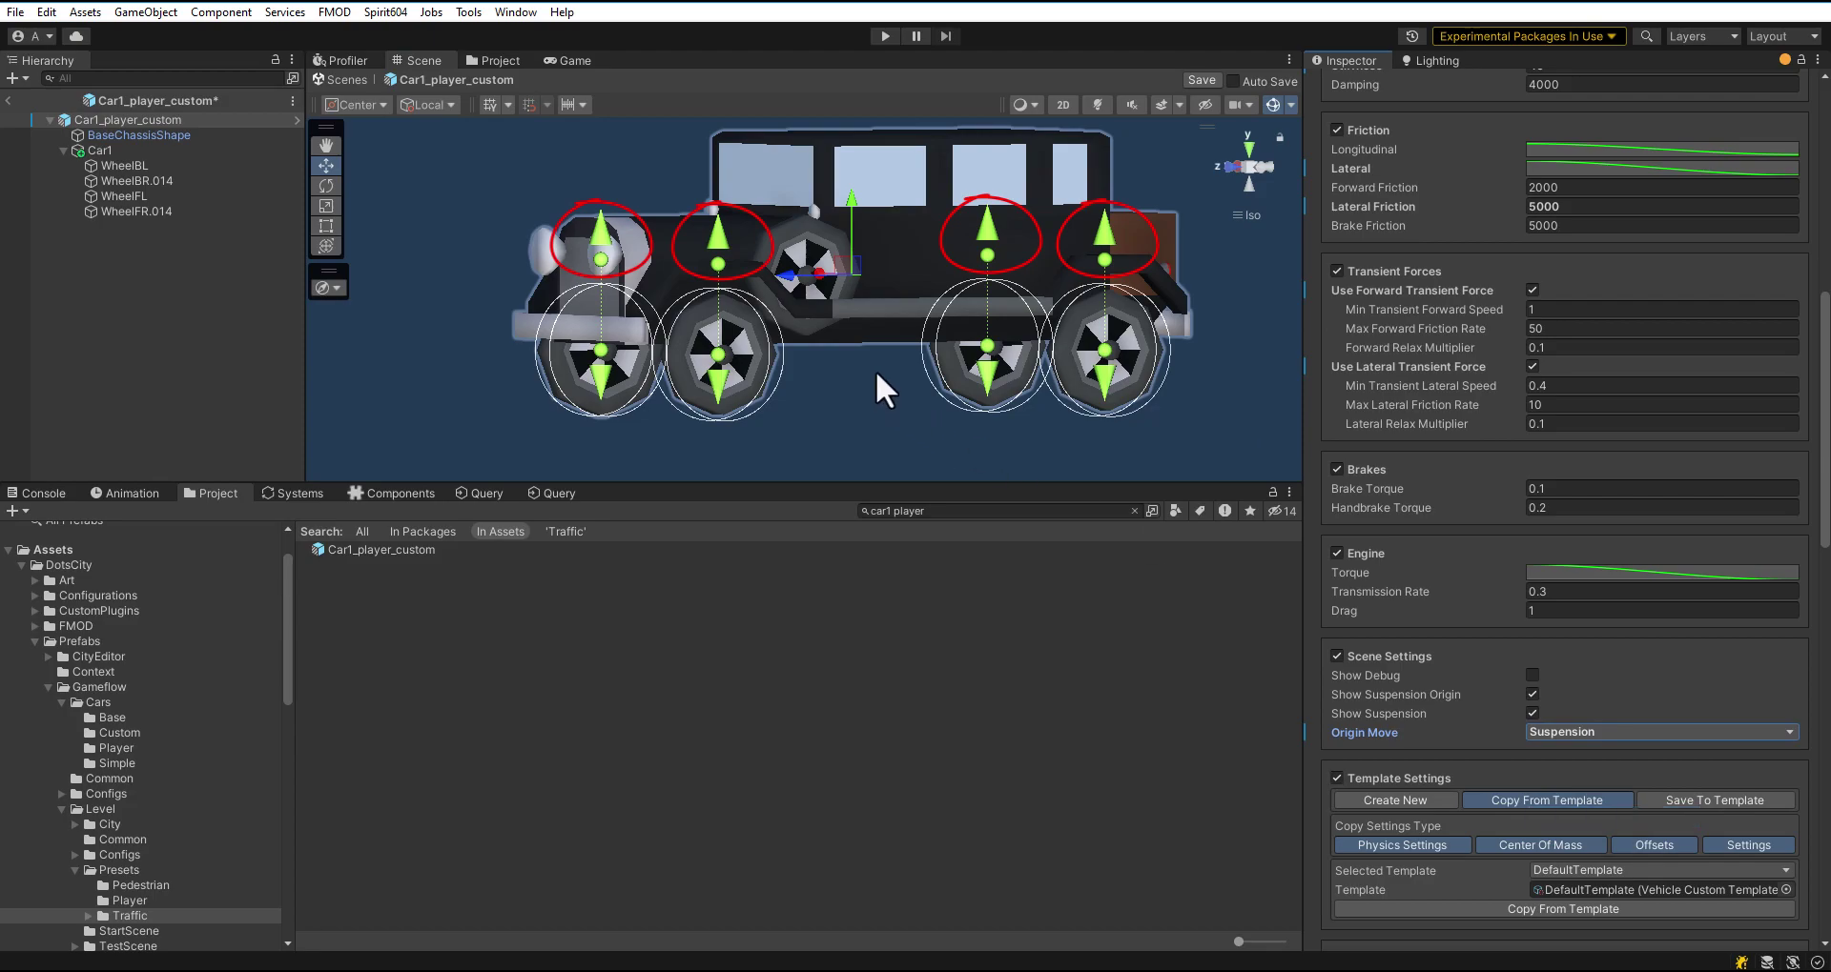
Adjust the upper and lower suspension handles of the near front wheel with Origin Move set to Suspension.
right_click_drag(875, 370, 853, 417)
left_click(711, 394)
left_click(703, 423)
mouse_move(705, 407)
left_mouse_down()
mouse_move(706, 390)
mouse_move(707, 407)
left_mouse_up()
mouse_move(708, 263)
left_mouse_down()
mouse_move(708, 159)
mouse_move(708, 263)
left_mouse_up()
right_click_drag(842, 312, 759, 351)
Try a wheel Width of 1.2 in the Vehicle Authoring settings.
scroll(759, 351, "down", 3)
scroll(1426, 574, "down", 1)
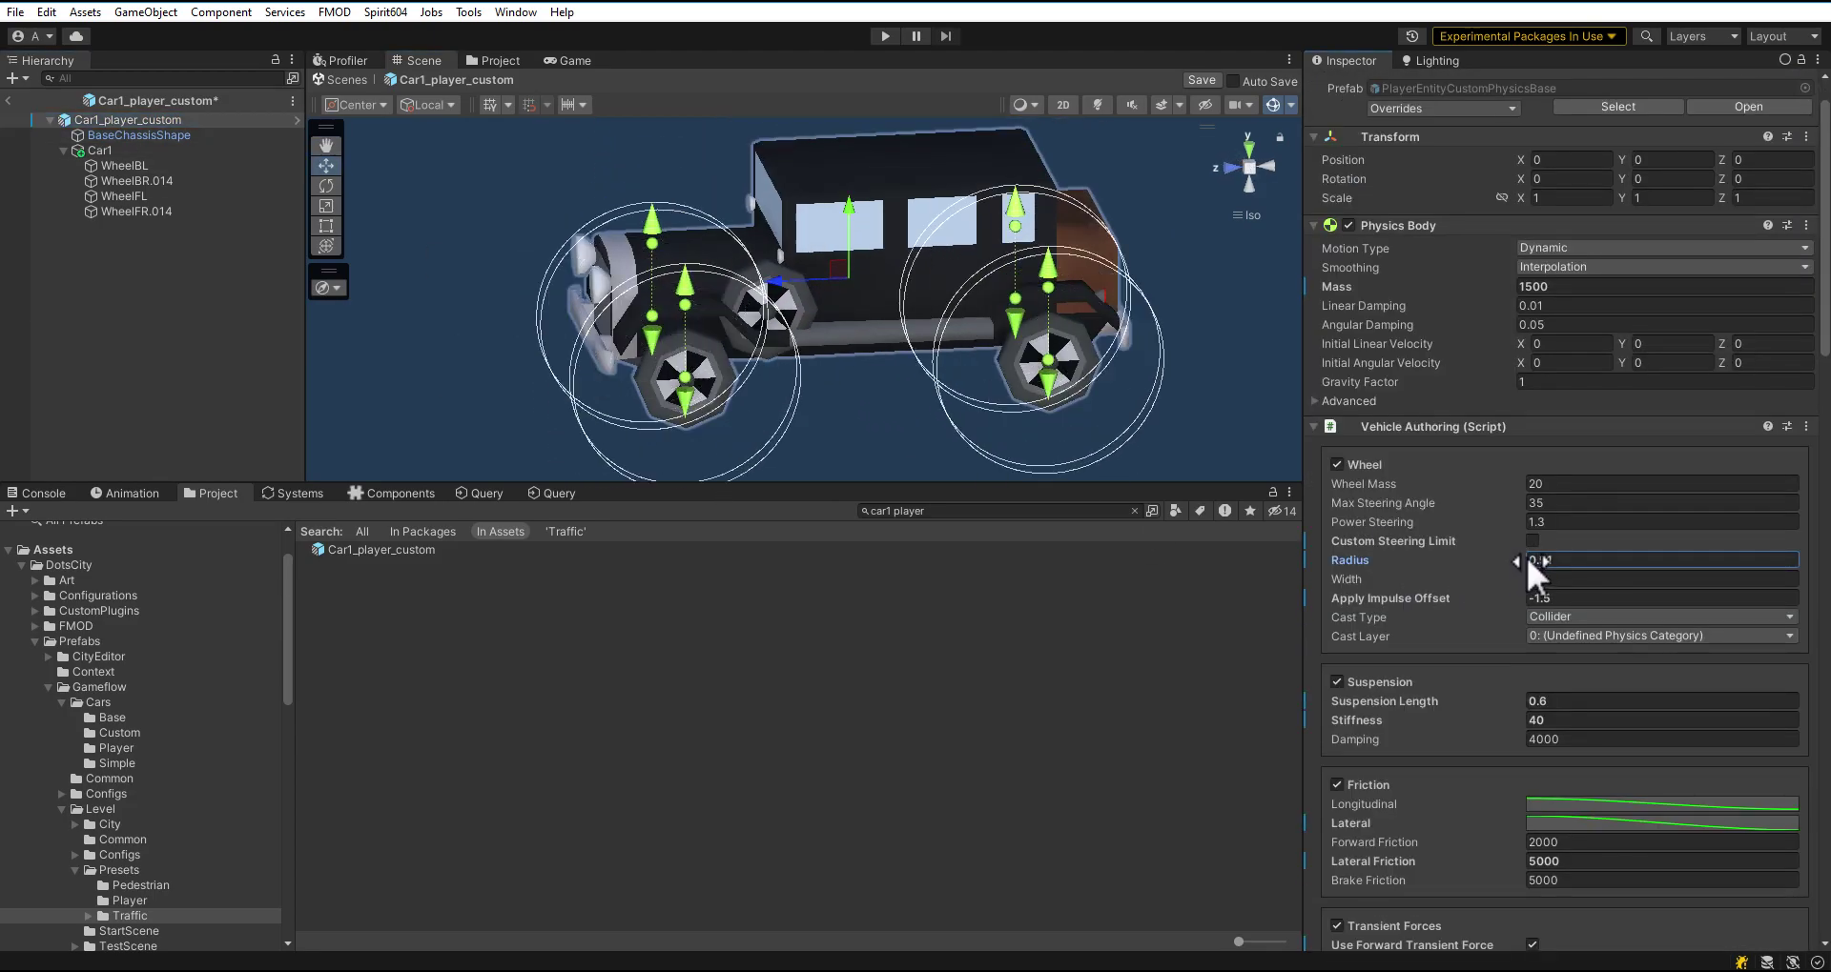
left_click_drag(1518, 584, 1550, 584)
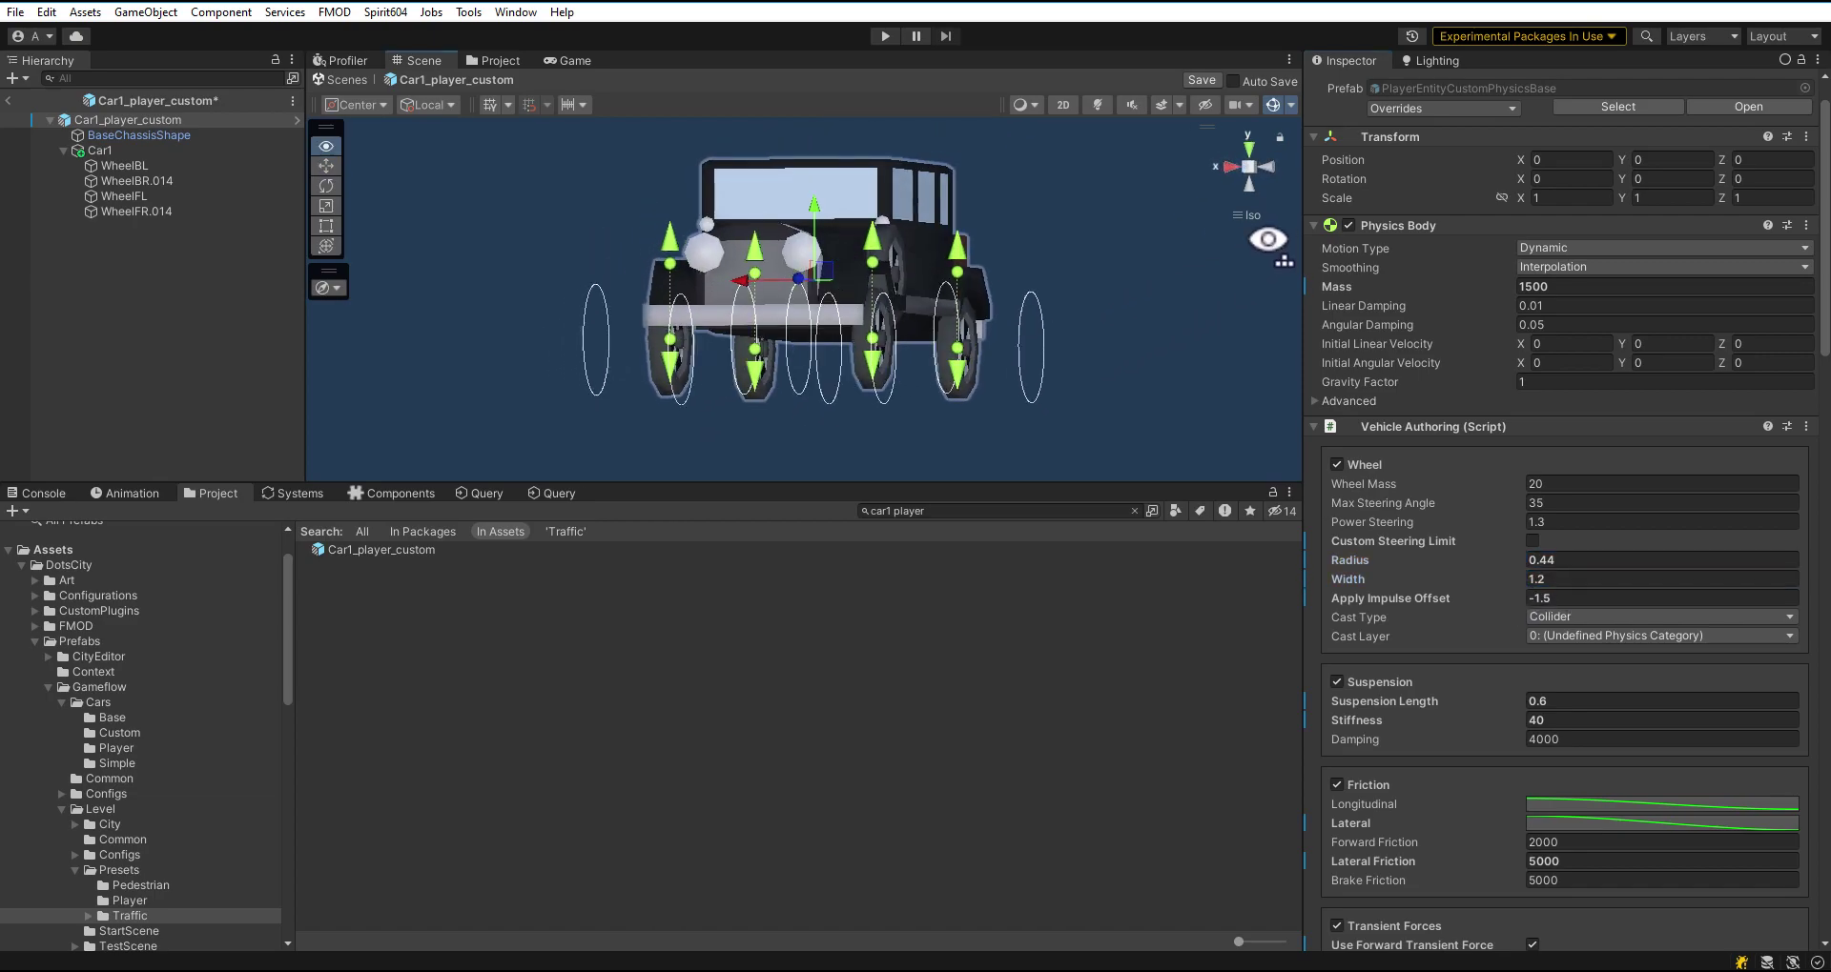
Check the wheel's Cast Type and Cast Layer options in the Vehicle Authoring settings.
right_click_drag(1259, 271, 1307, 319)
right_click_drag(1201, 419, 1189, 499)
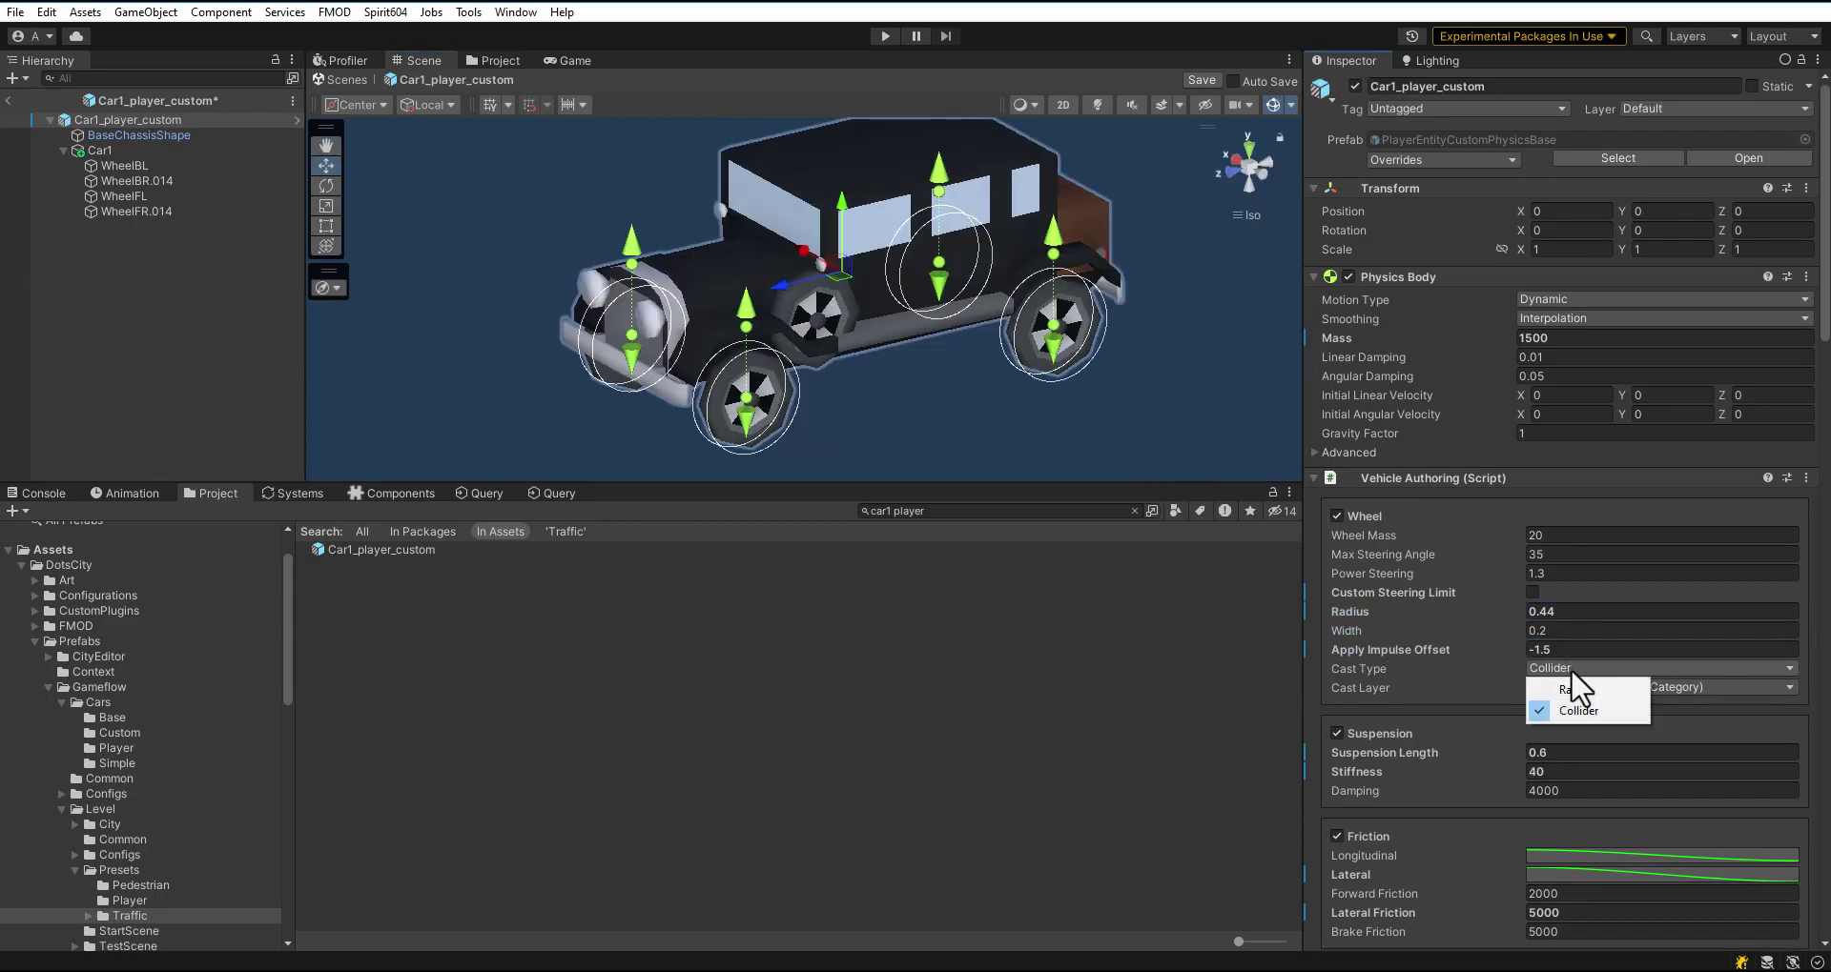
left_click(1656, 687)
left_click(1668, 689)
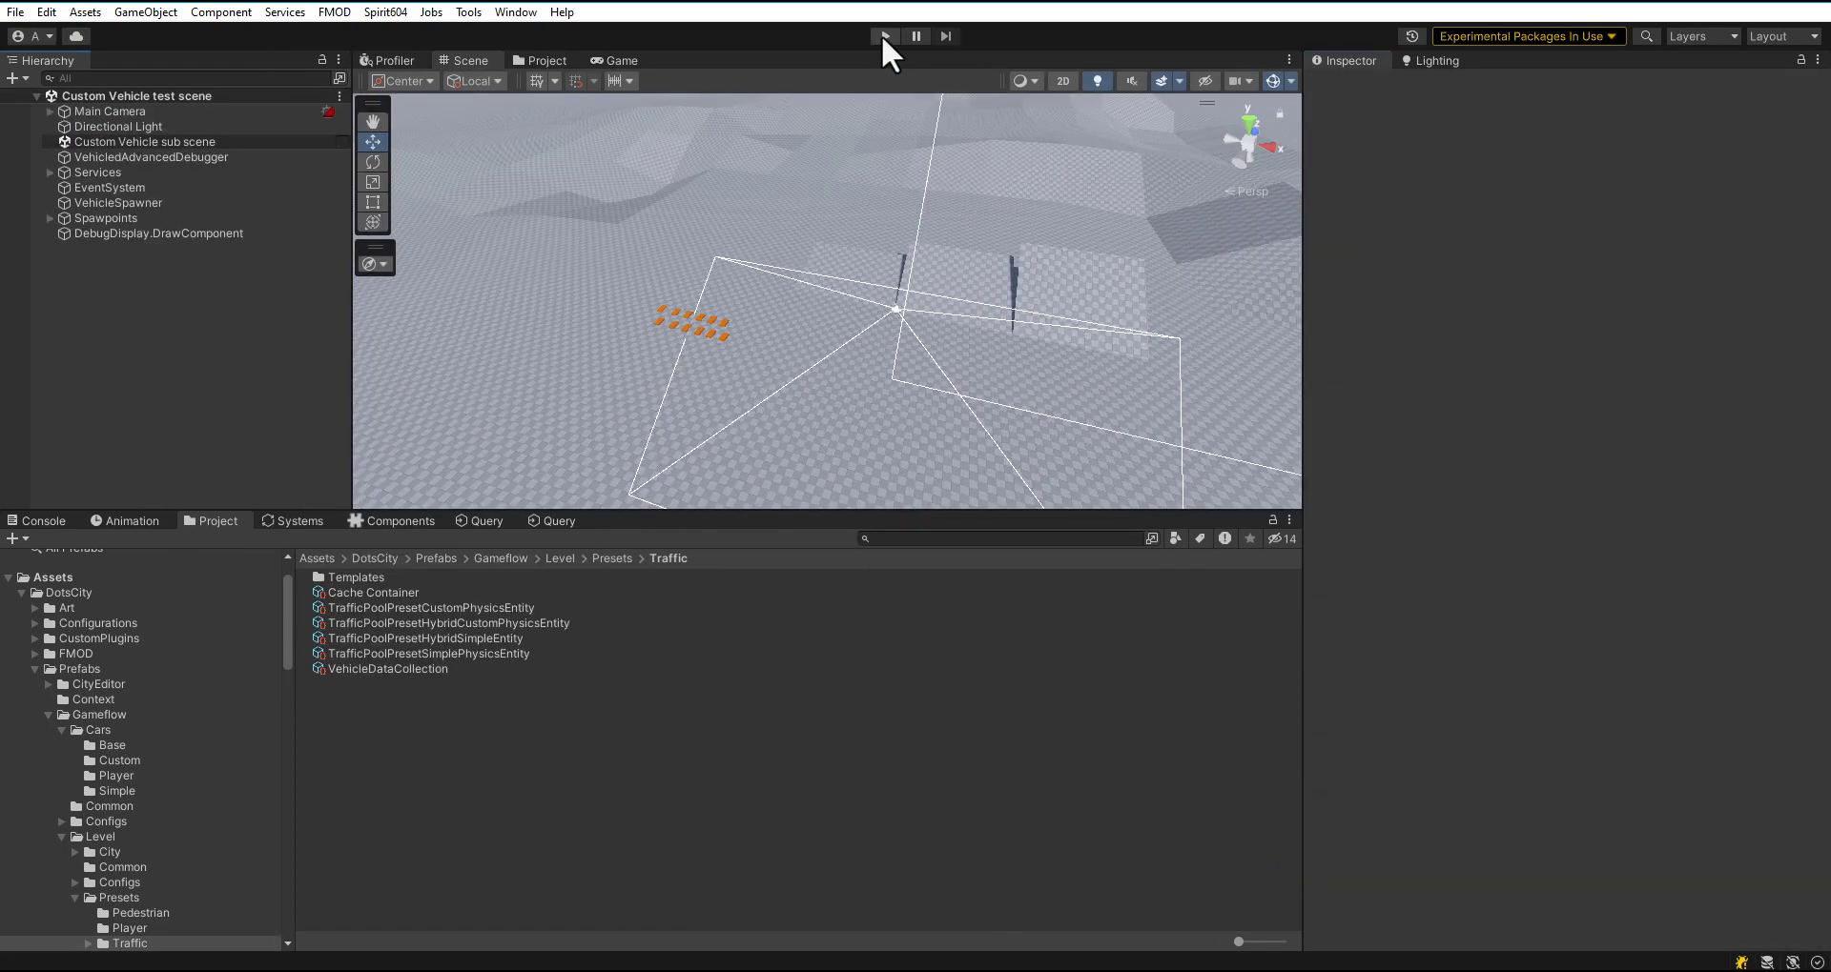
Run the Custom Vehicle test scene in Play mode and show the player car in the Game view.
left_click(883, 36)
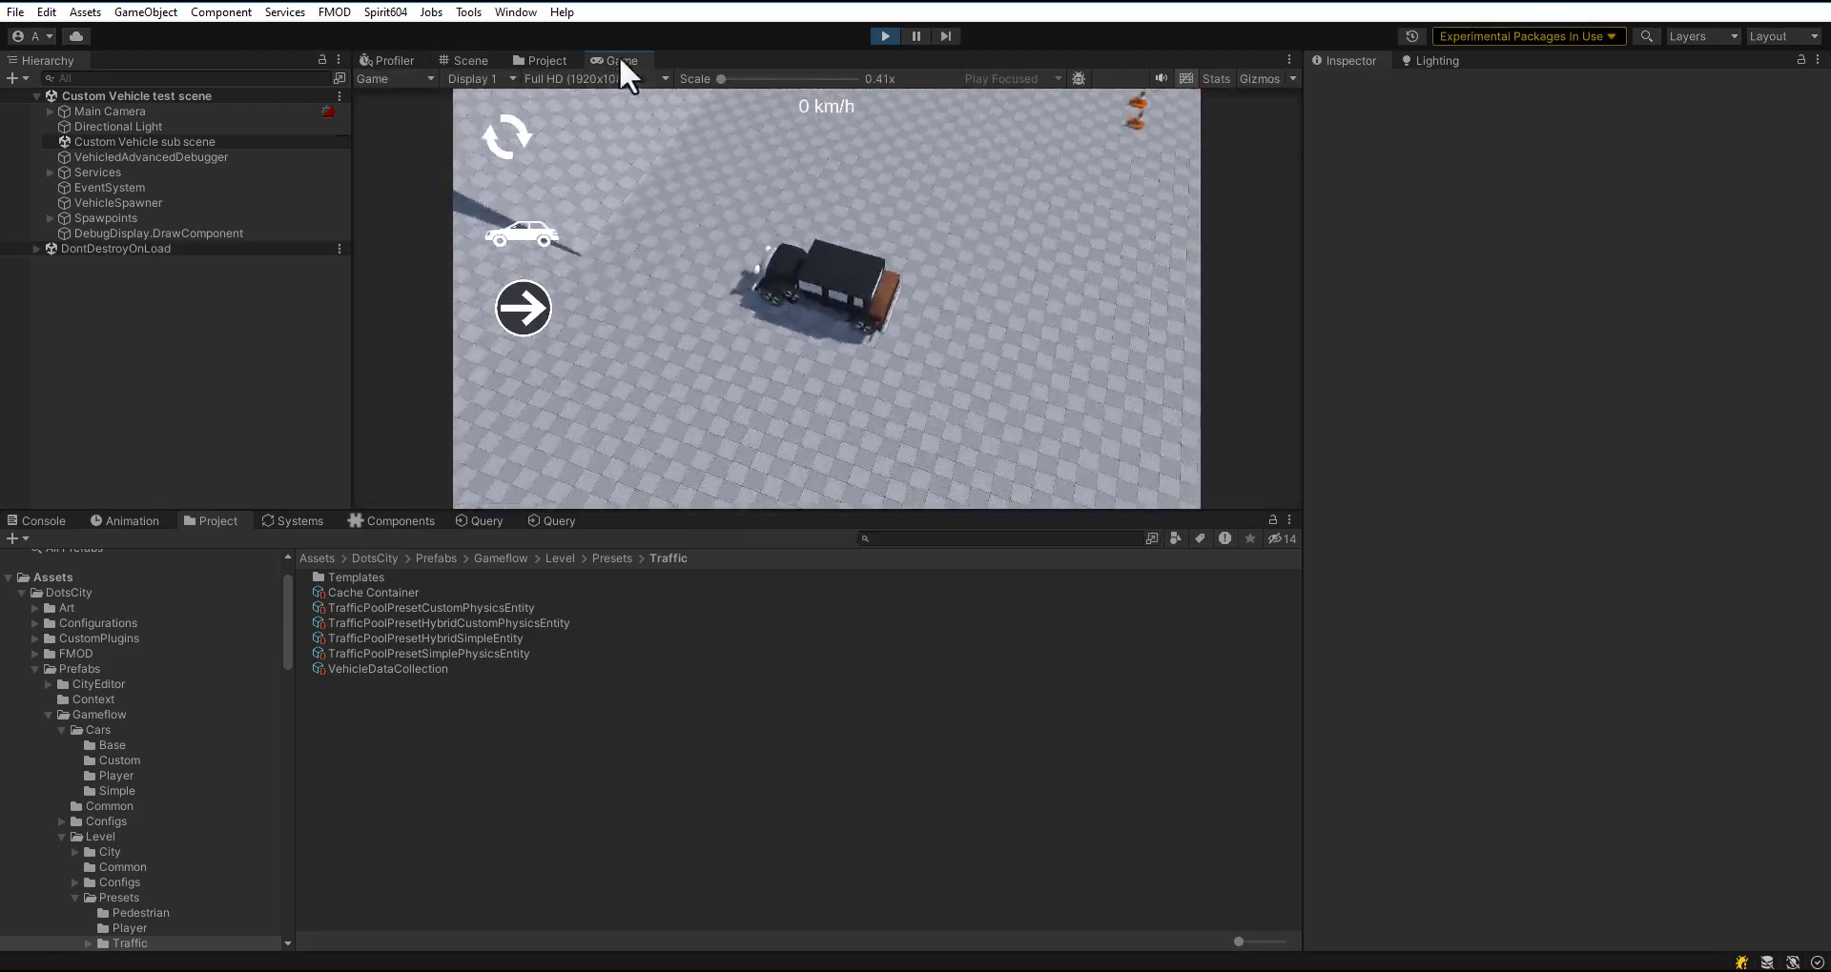
double_click(619, 57)
key("Tab")
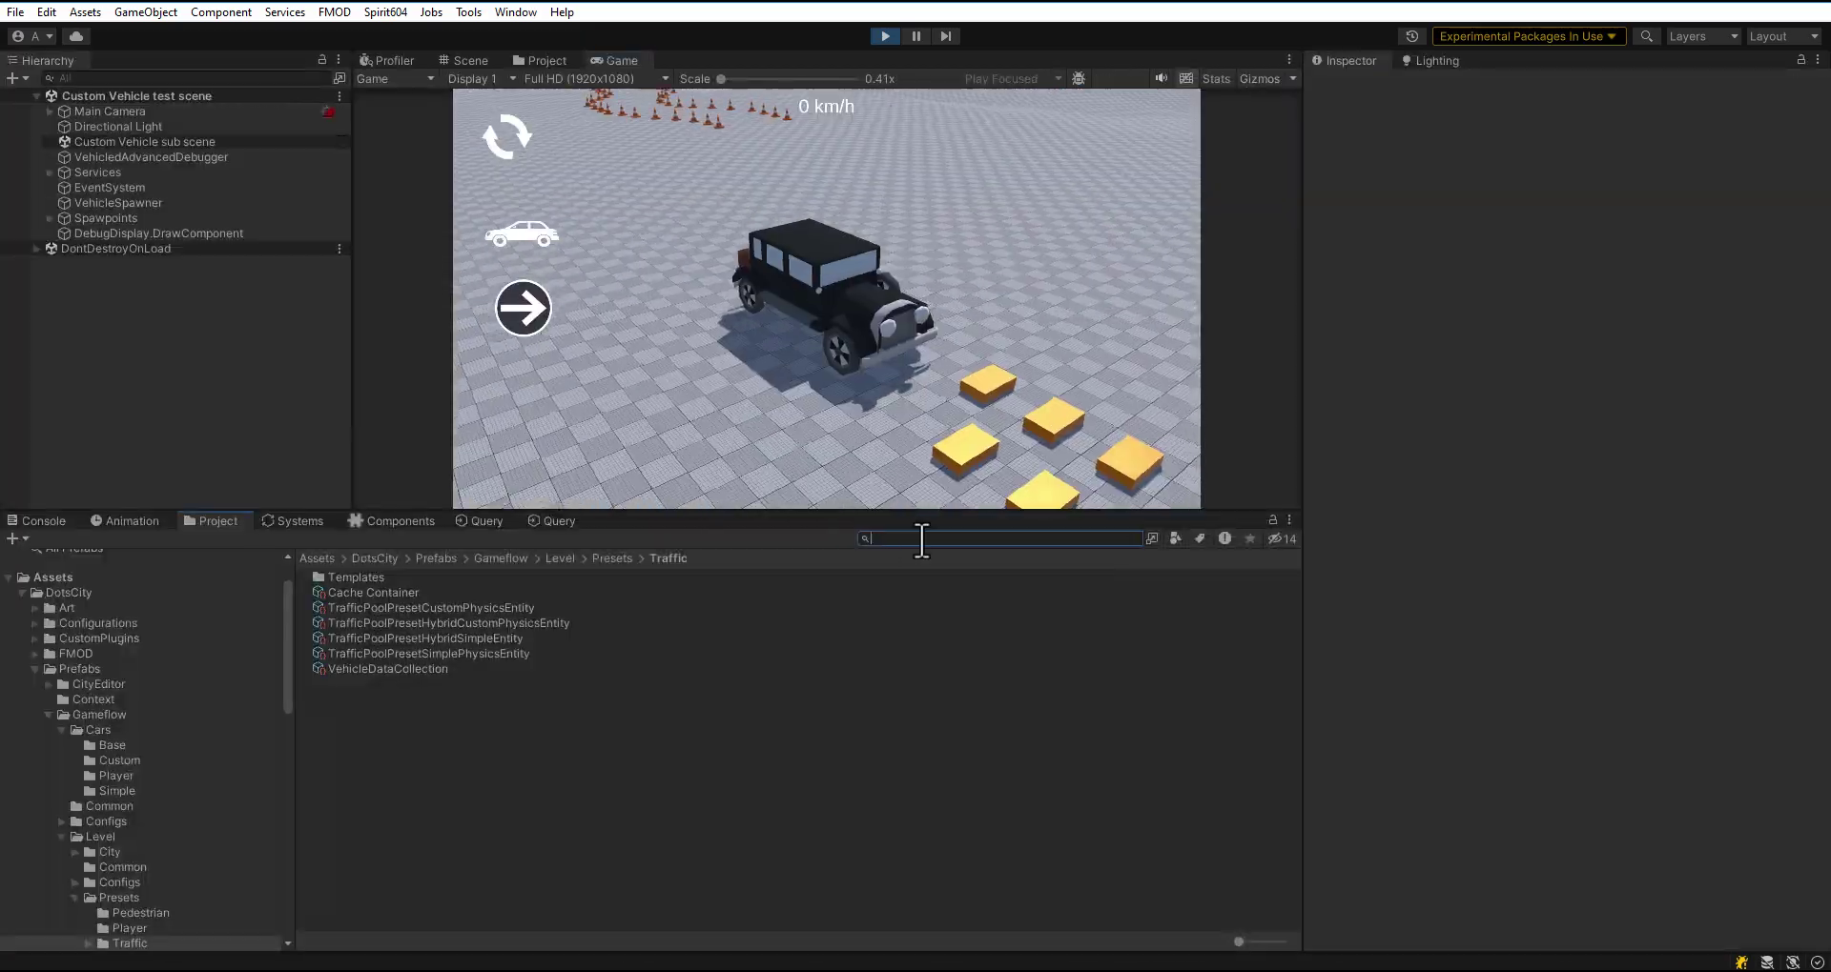
Search the project assets for "car1 player" and open the Car1_player_custom prefab.
left_click(919, 539)
type("car1 player")
double_click(380, 578)
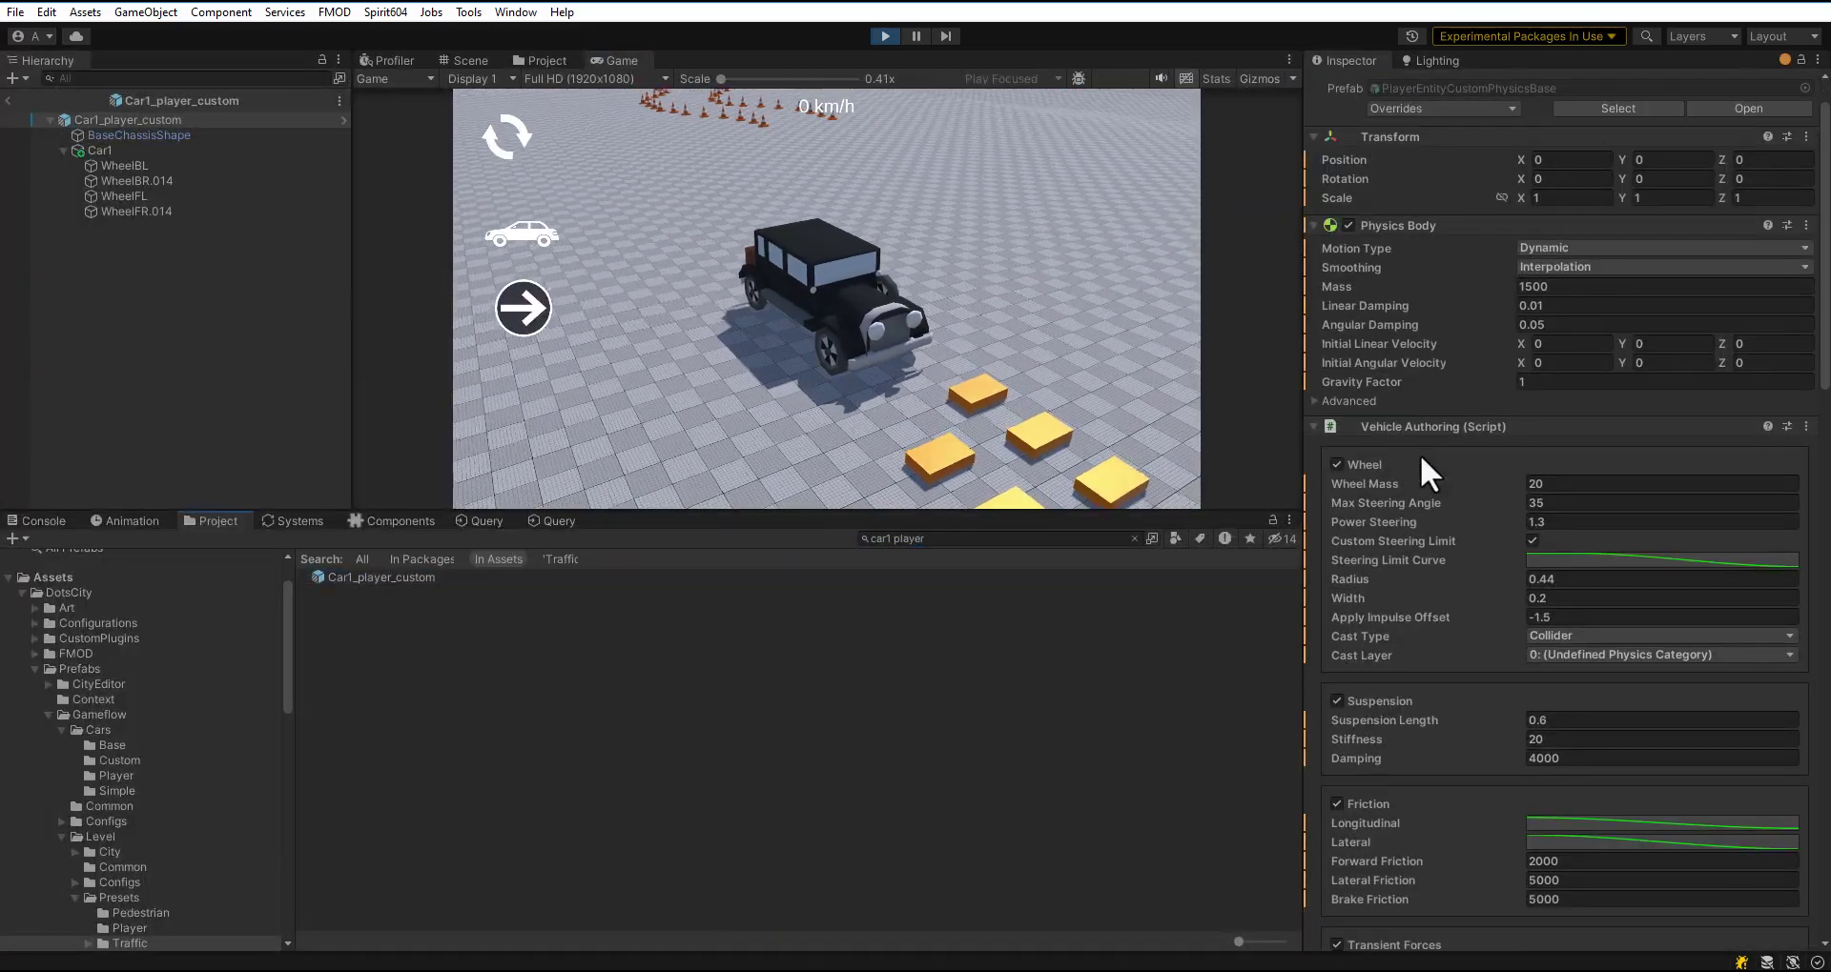
Set the suspension Stiffness to 40 and test-drive the respawned car over the orange blocks.
scroll(1468, 456, "down", 3)
scroll(1640, 666, "down", 6)
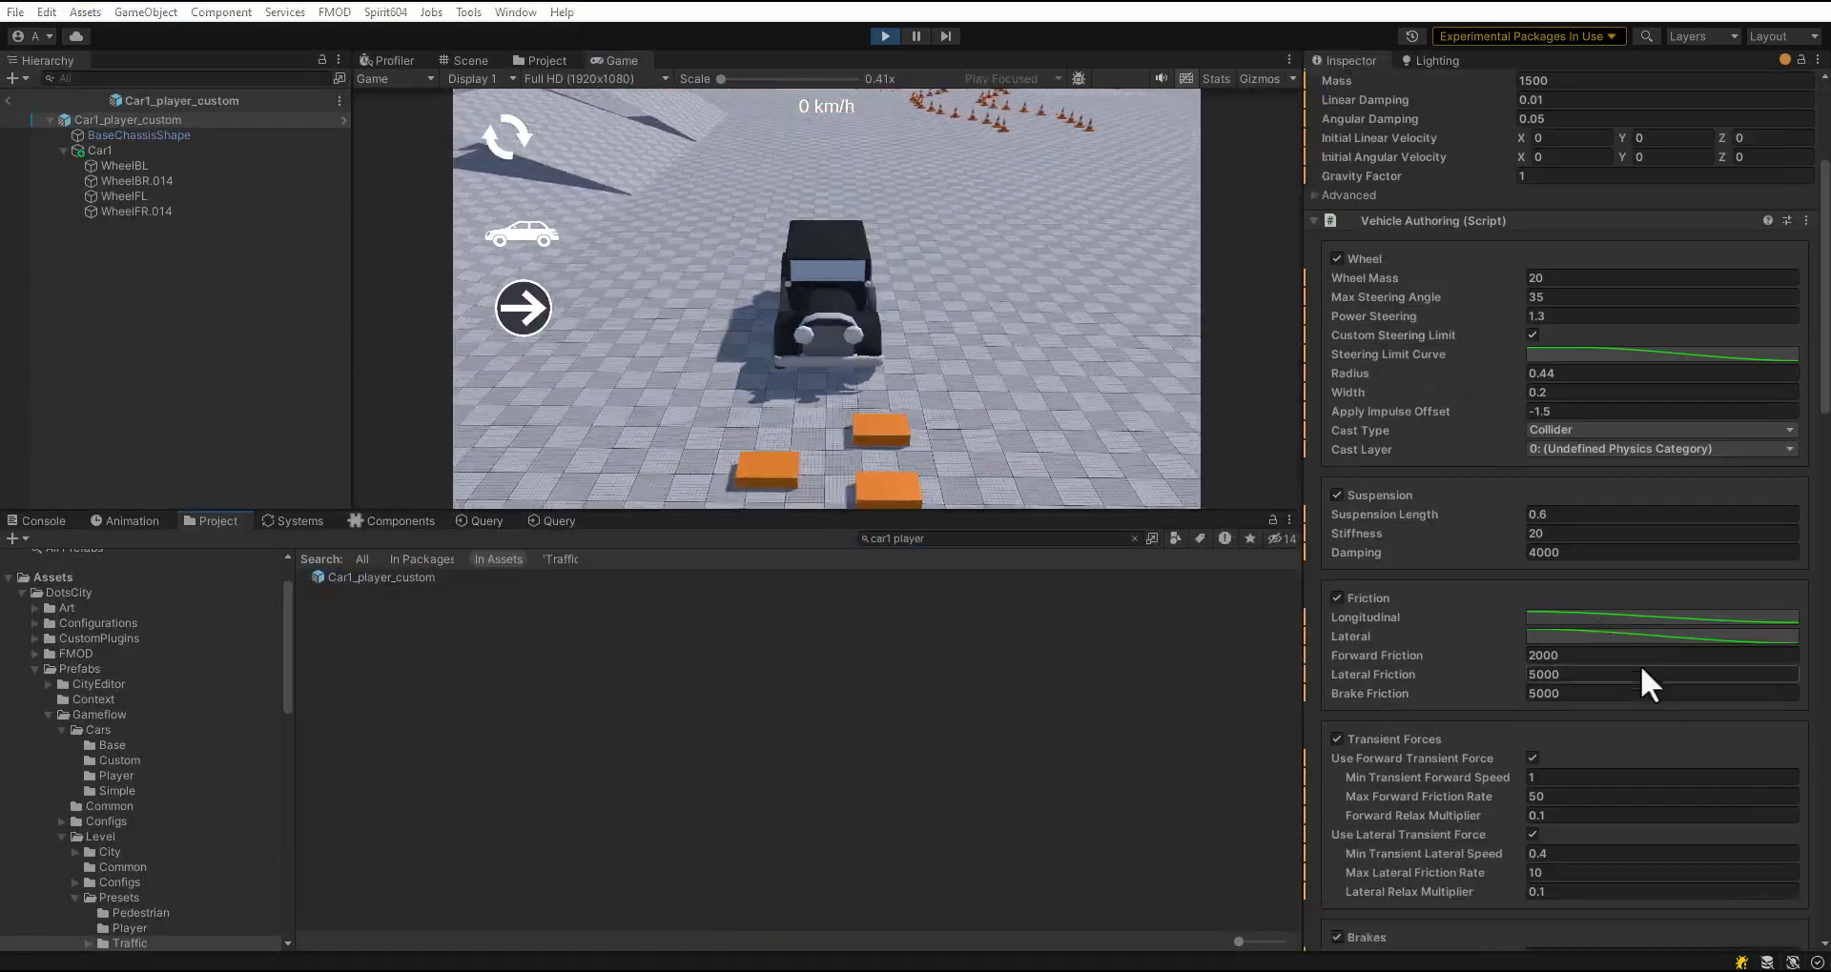
scroll(1466, 673, "up", 2)
left_click(1571, 382)
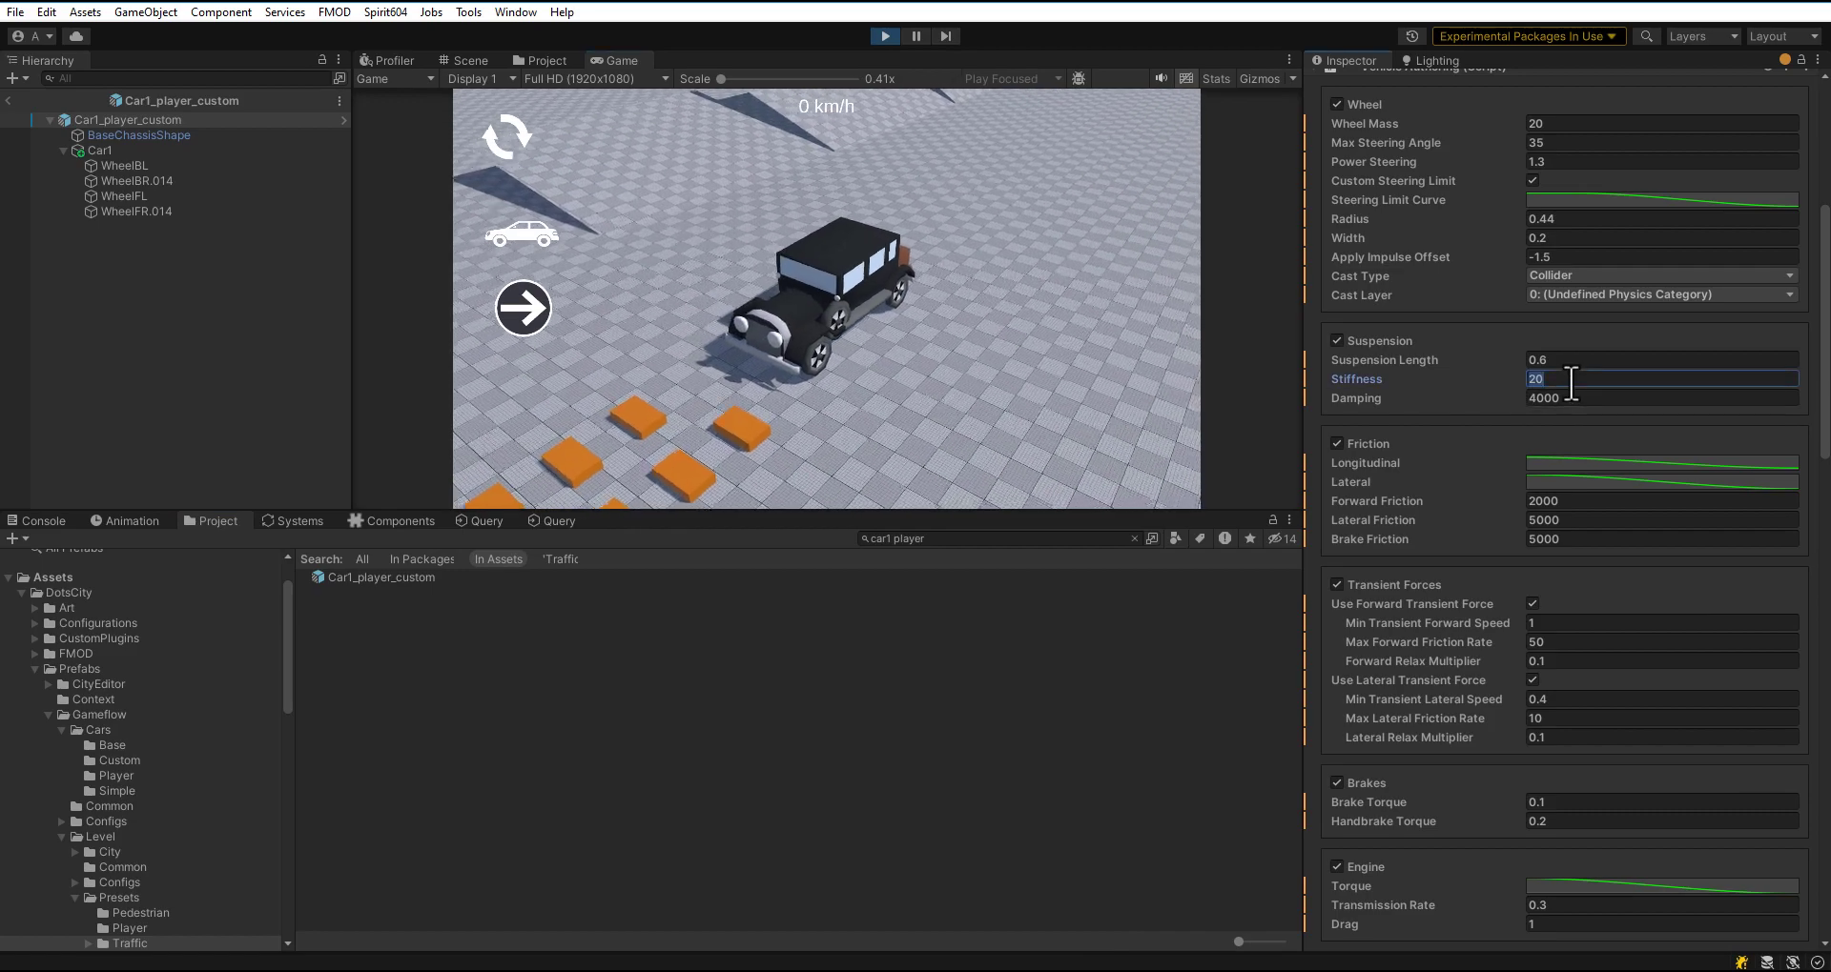
type("40")
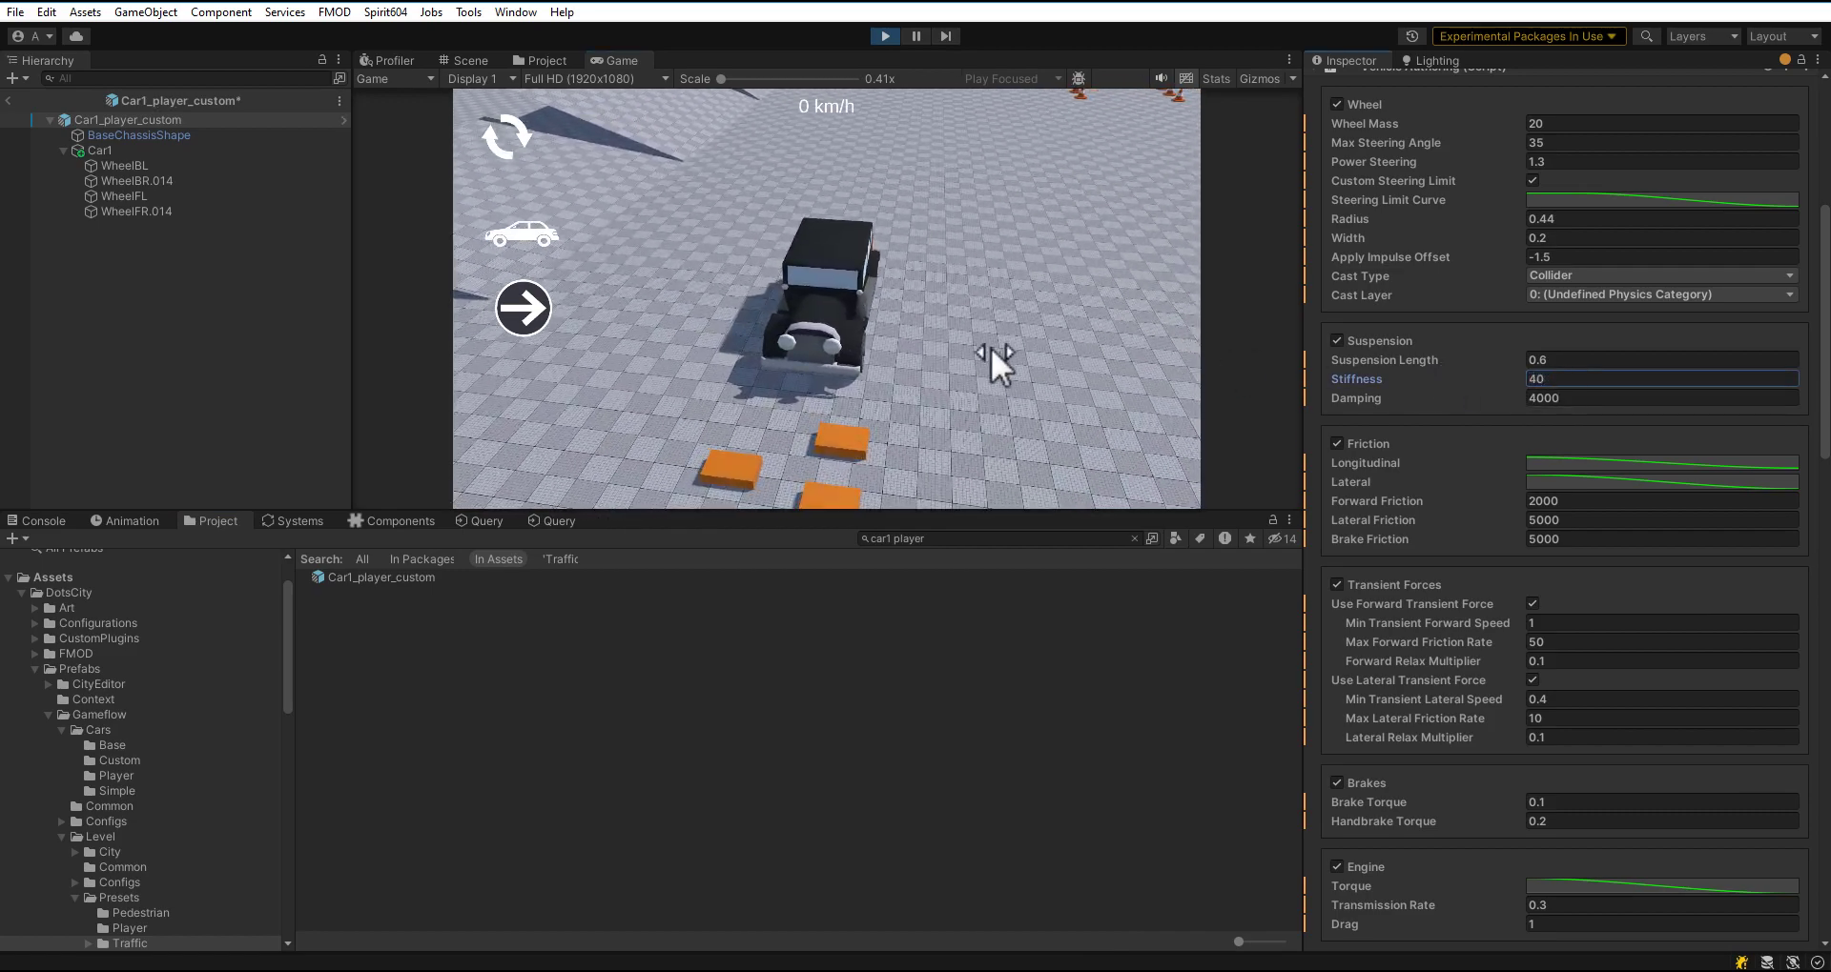
key("BackSpace")
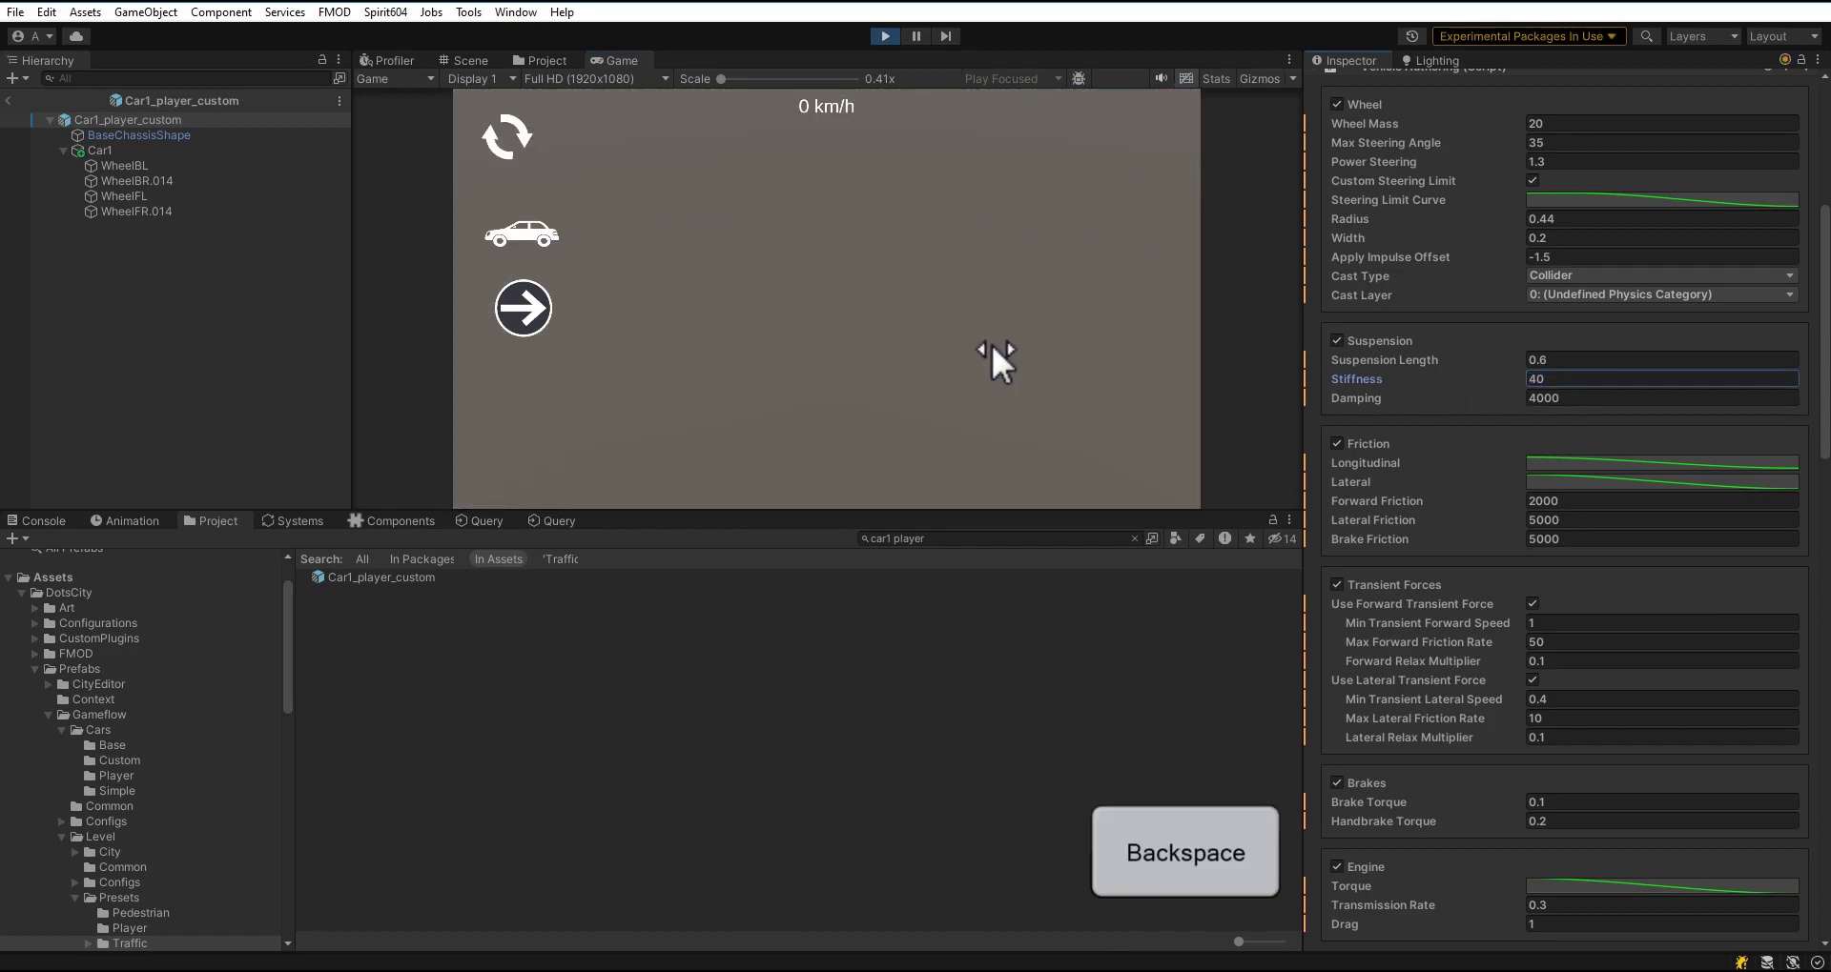
key("w")
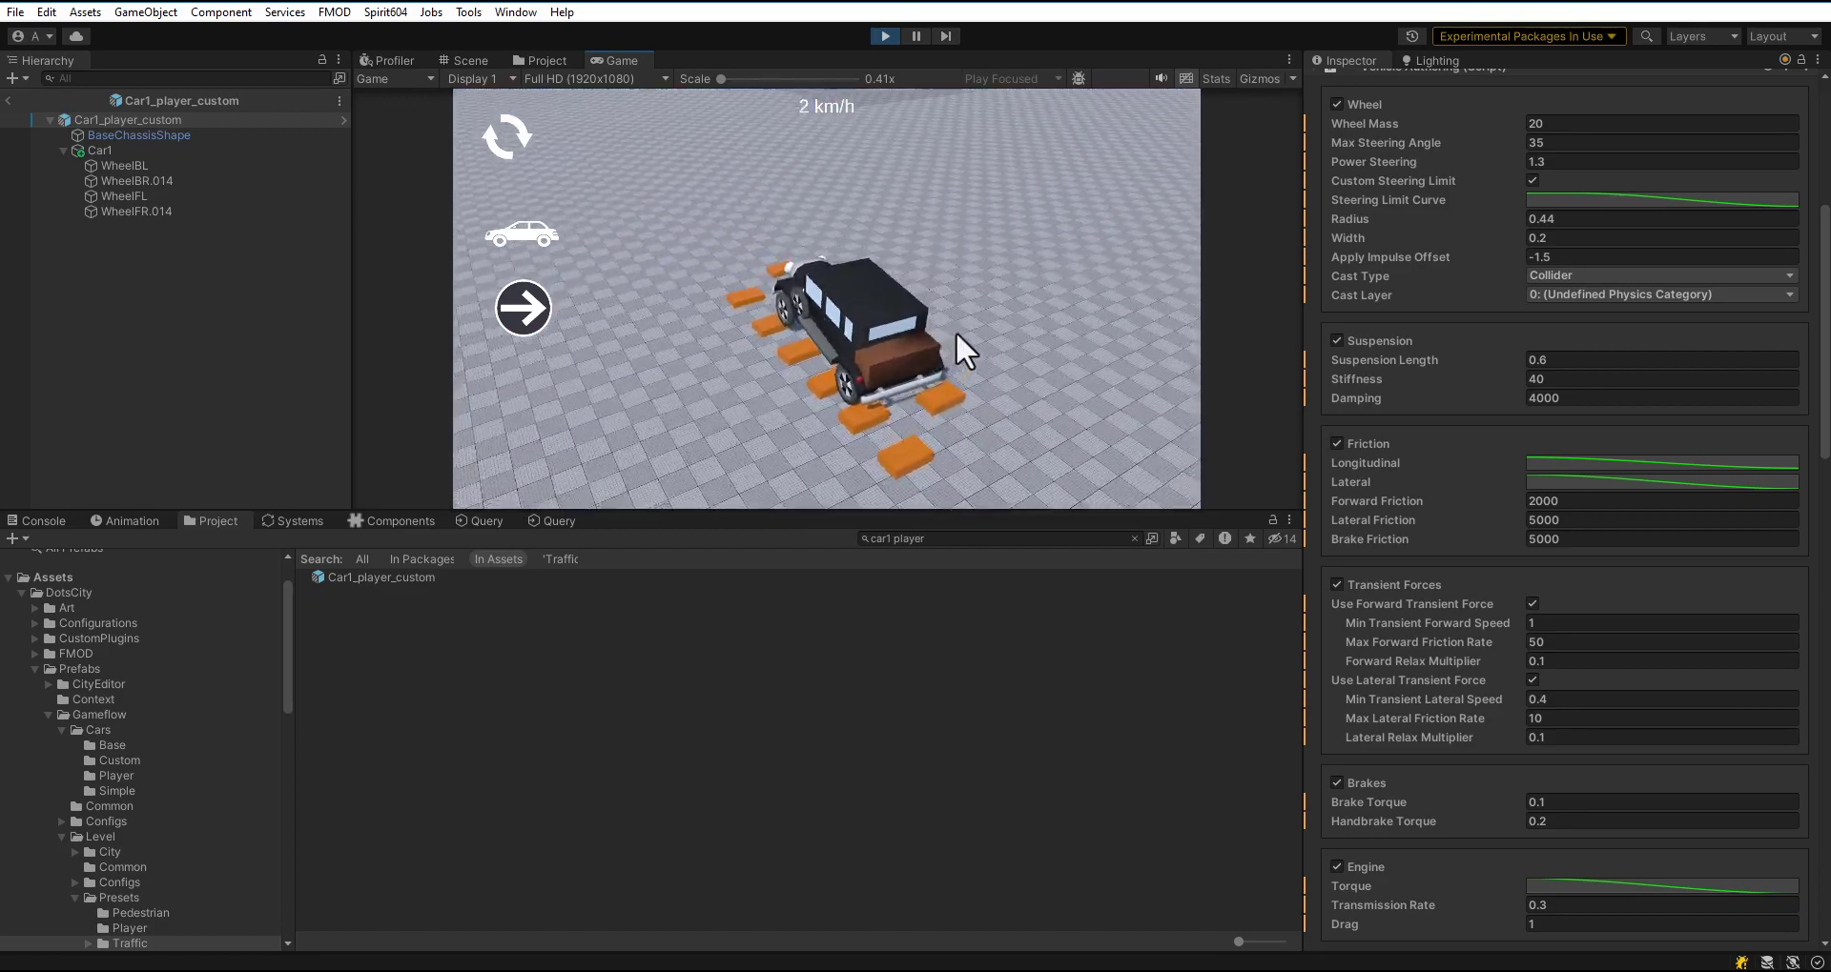
Set the Suspension Length to 1 and respawn the car to test it on the blocks.
left_click(1590, 361)
type("1")
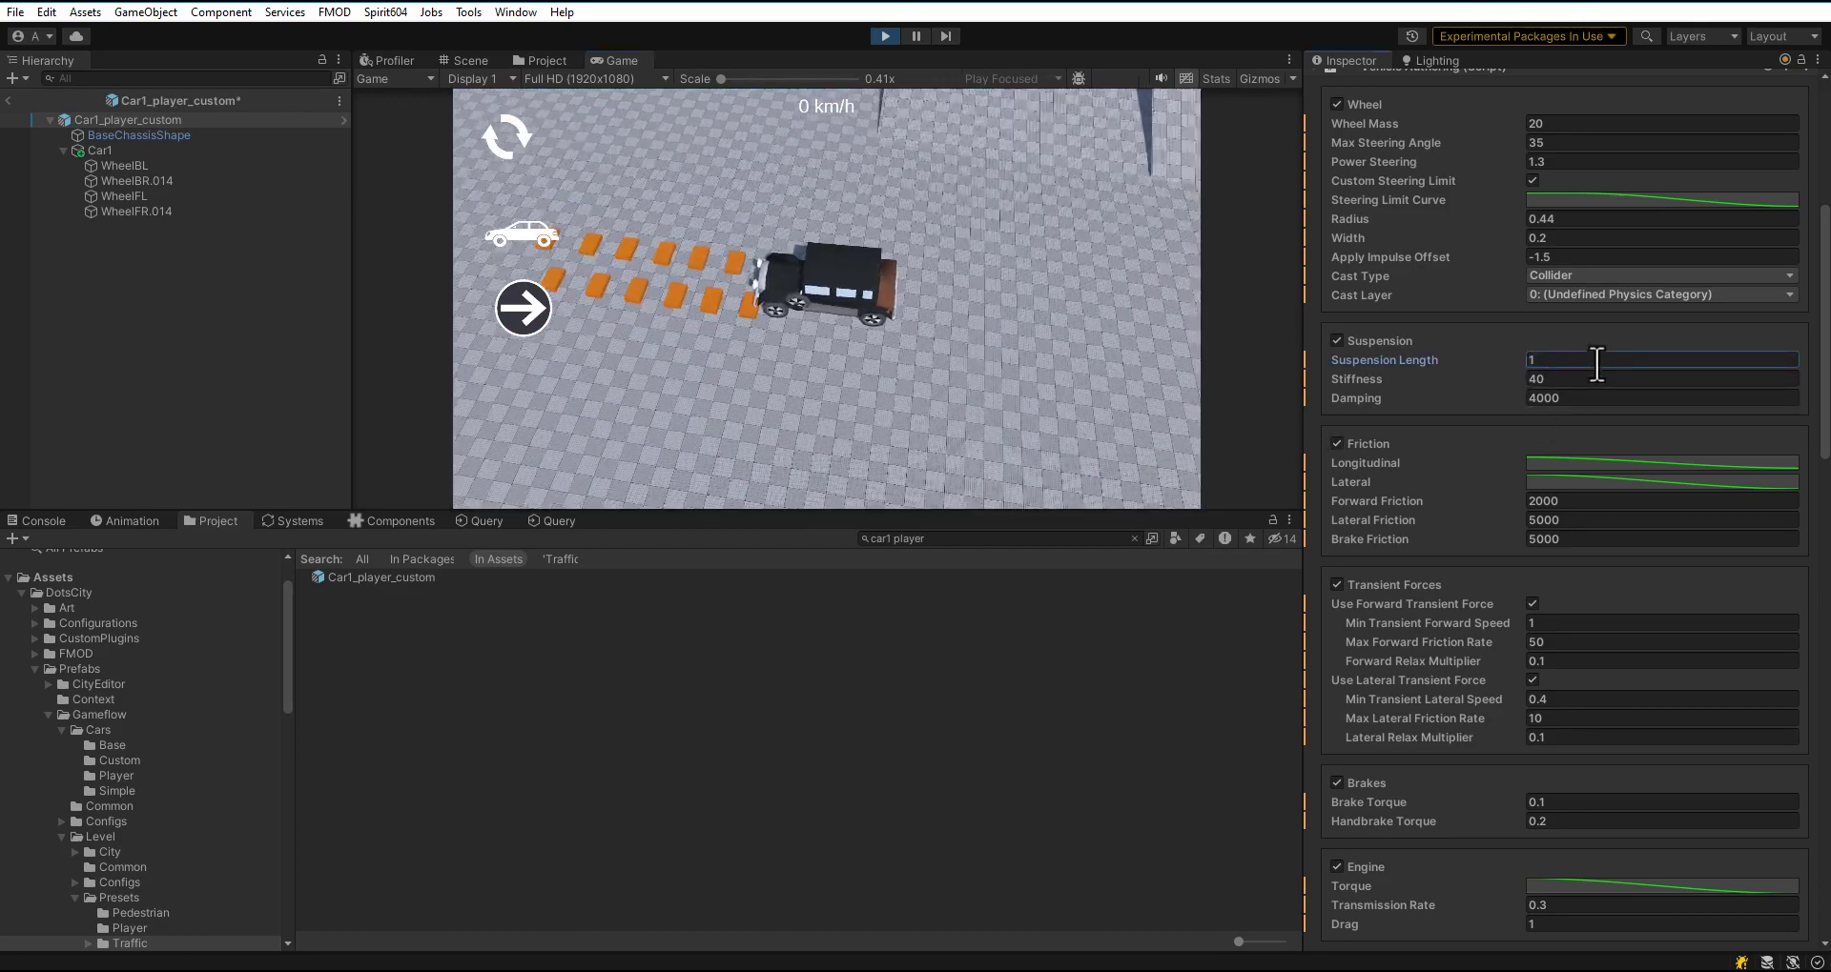
left_click(846, 294)
key("BackSpace")
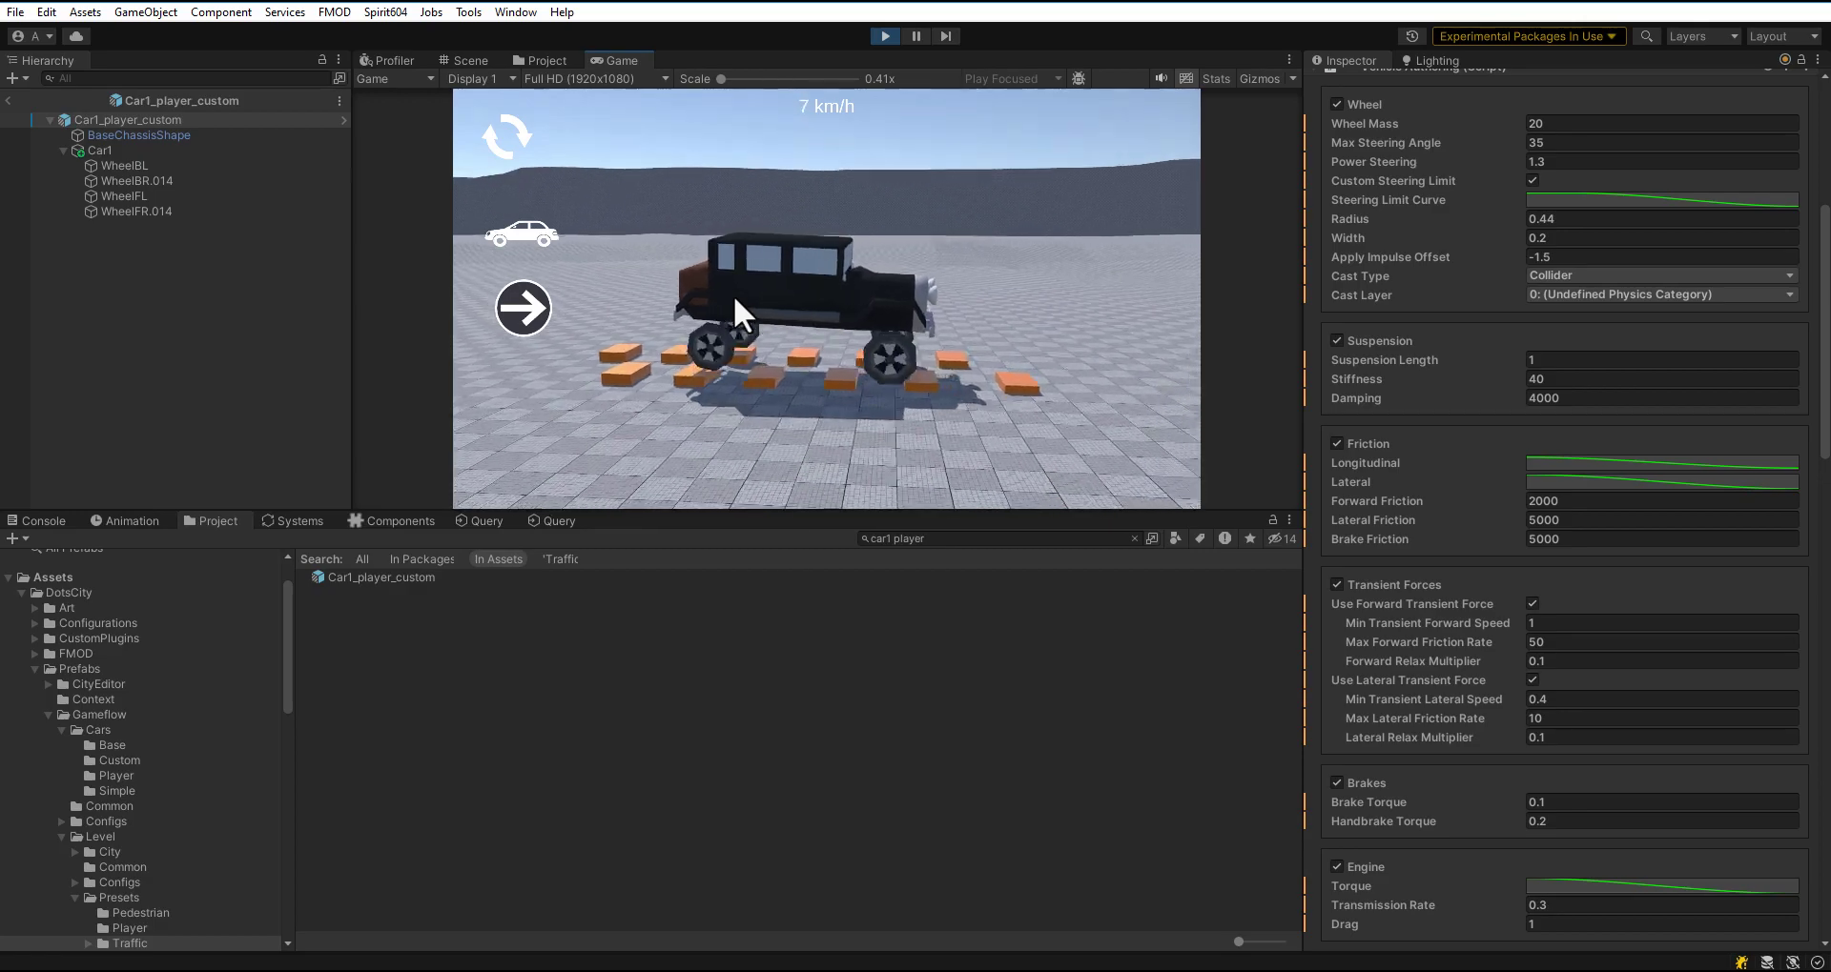
Set the Physics Body mass to 2500 and the suspension Stiffness to 60.
scroll(1474, 286, "up", 3)
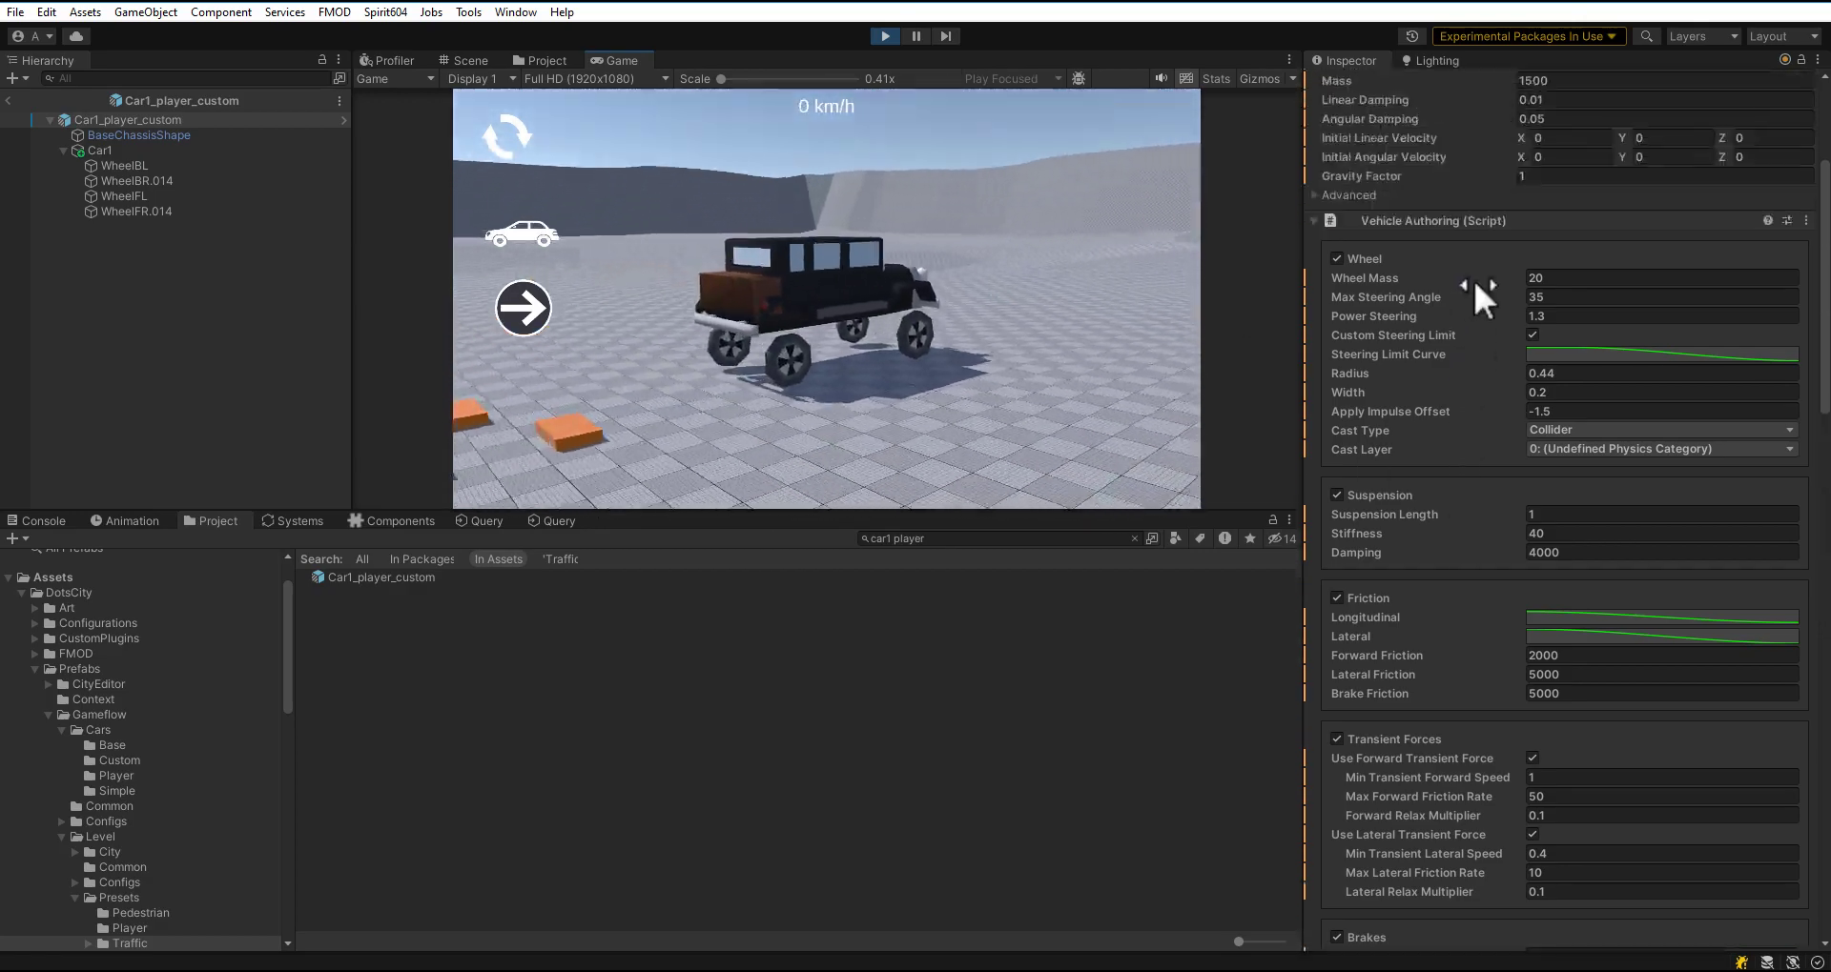
scroll(1472, 277, "up", 4)
right_click(1418, 283)
left_click(1466, 357)
scroll(1526, 658, "down", 1)
left_click(1548, 706)
left_click(1550, 687)
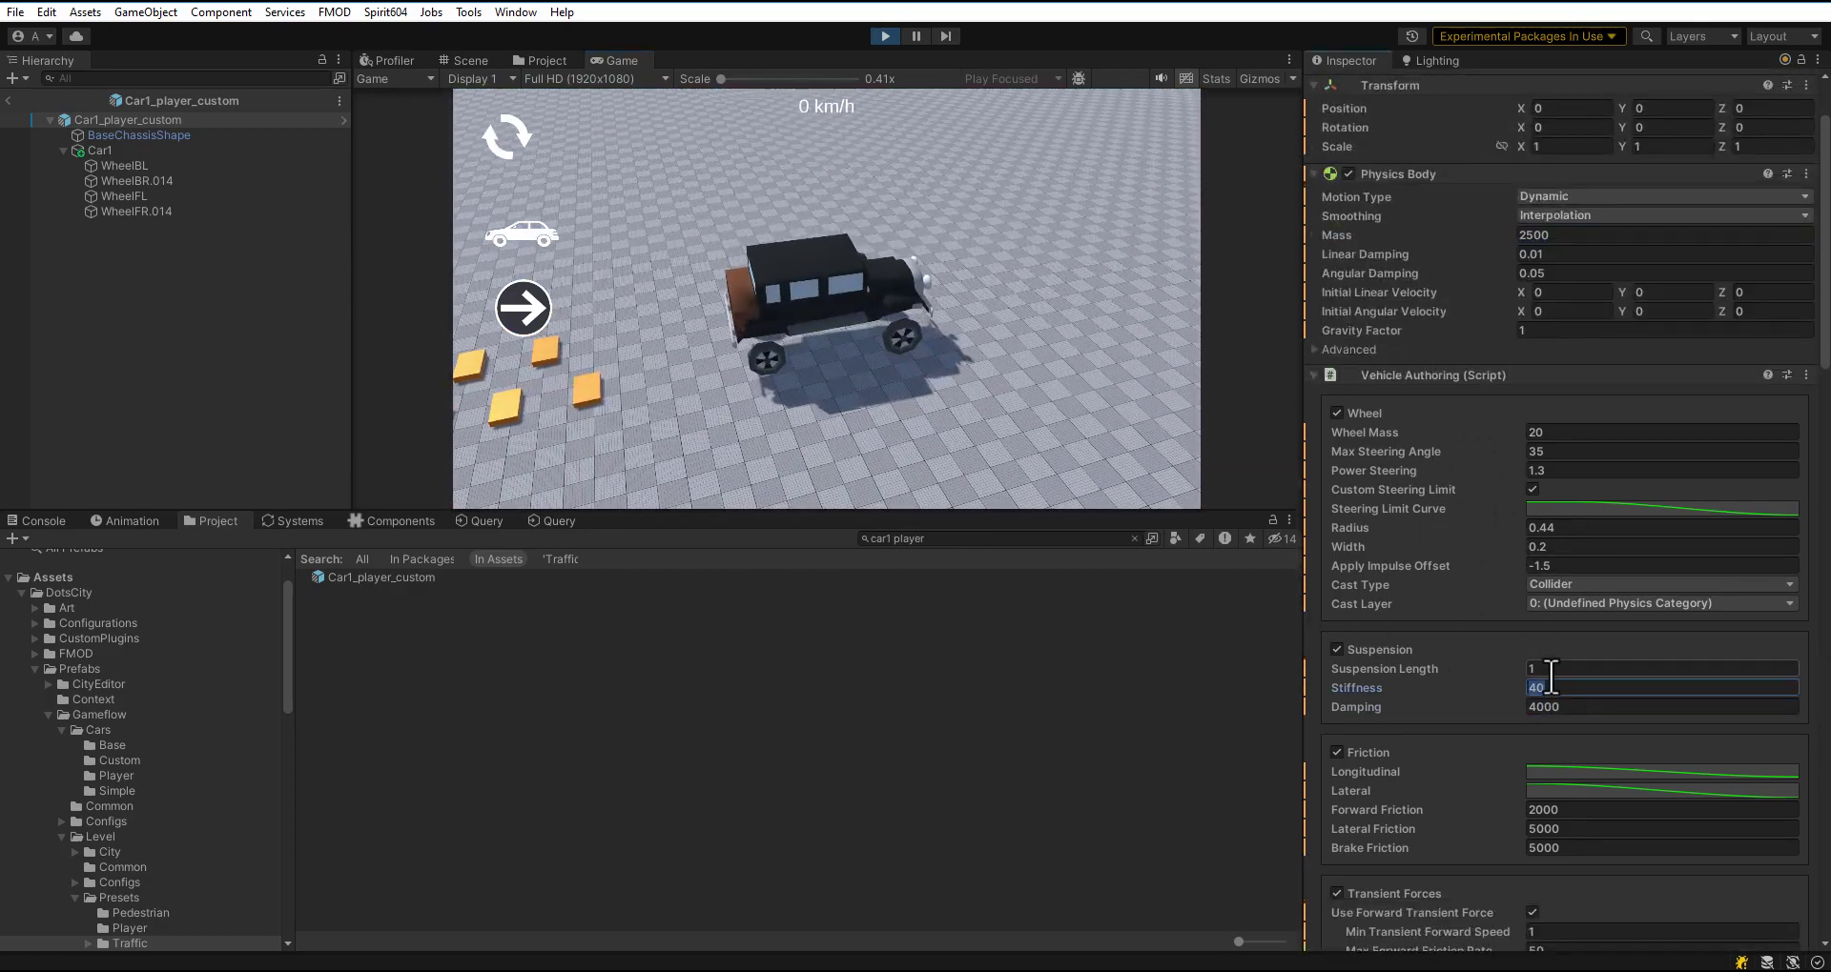
type("60")
left_click(1022, 351)
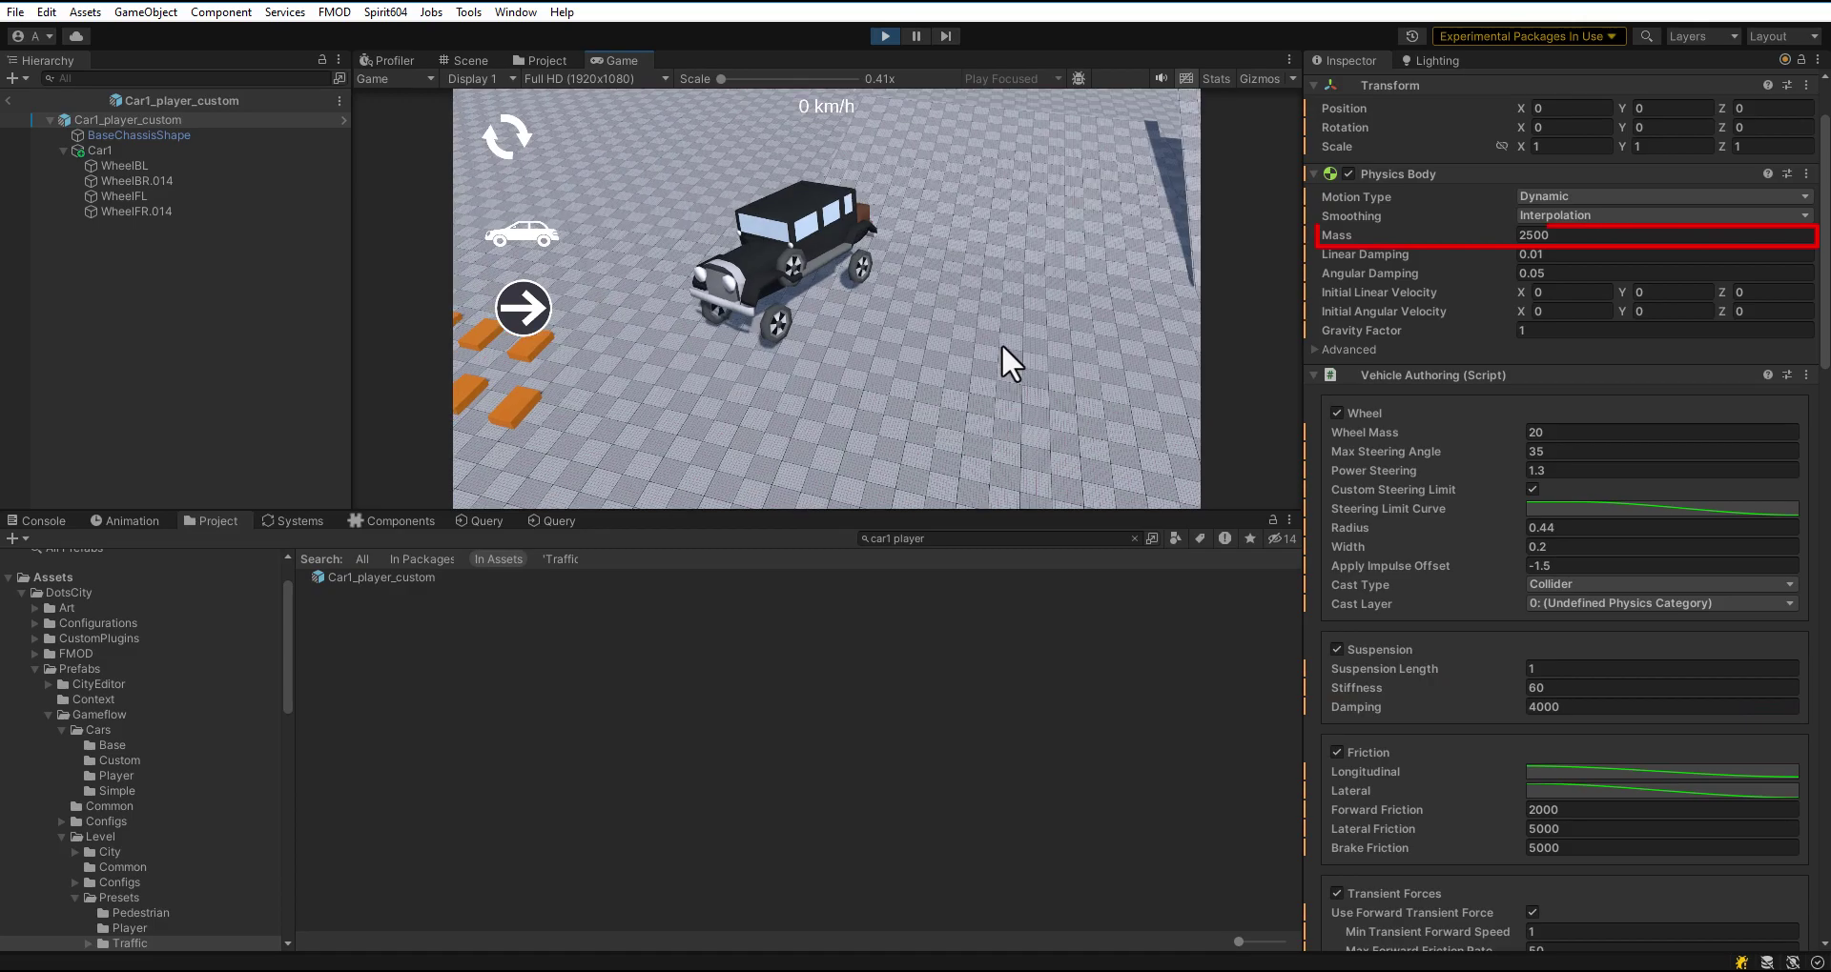
Set Apply Impulse Offset to 0 and test-drive the respawned car through turns in the maximized Game view.
left_click(1605, 564)
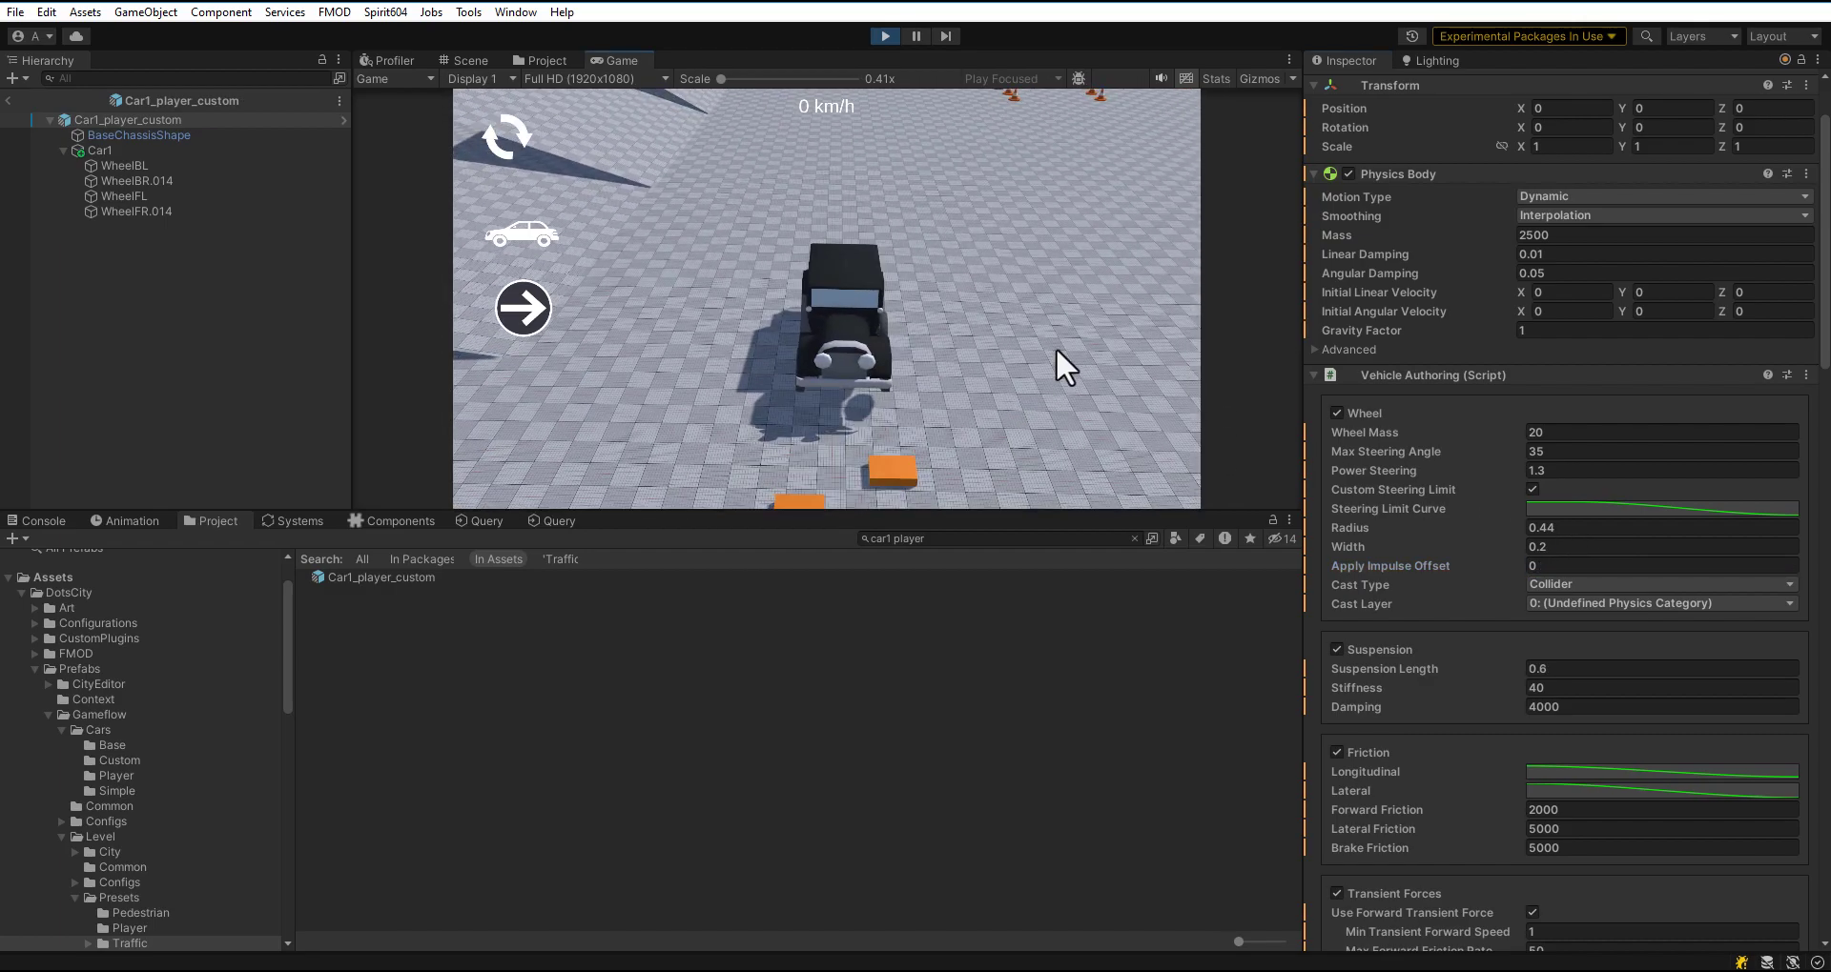
double_click(610, 60)
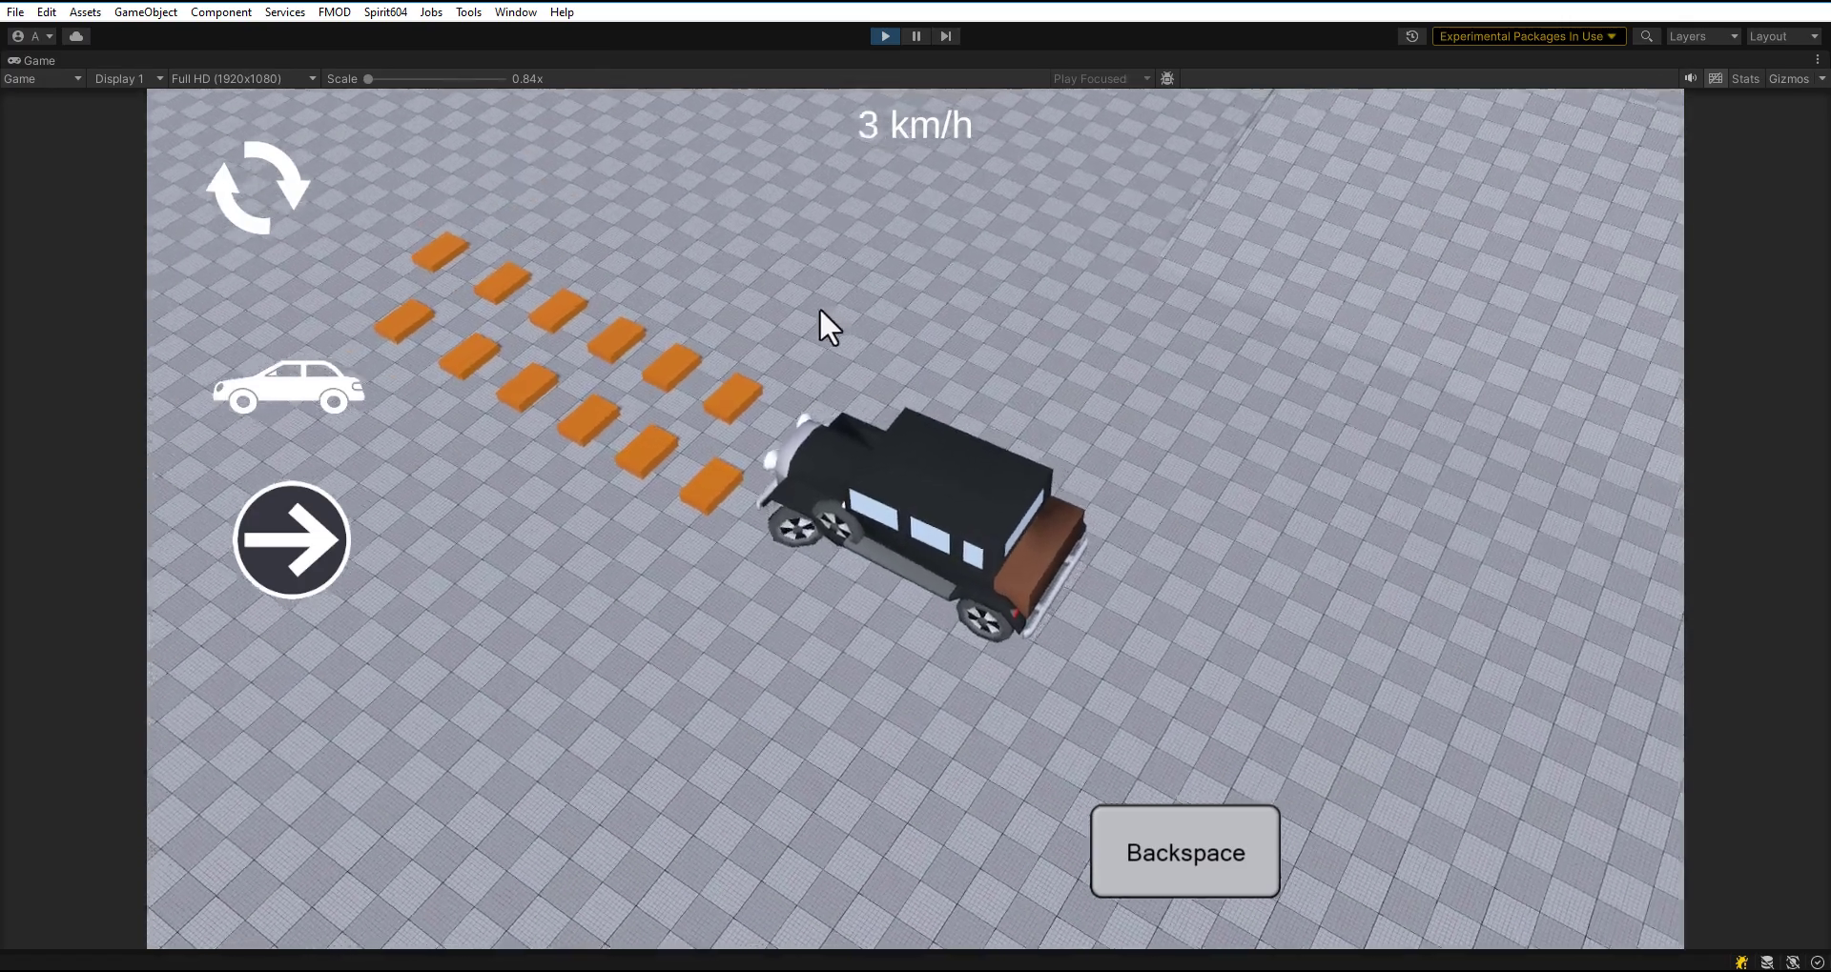
key("w")
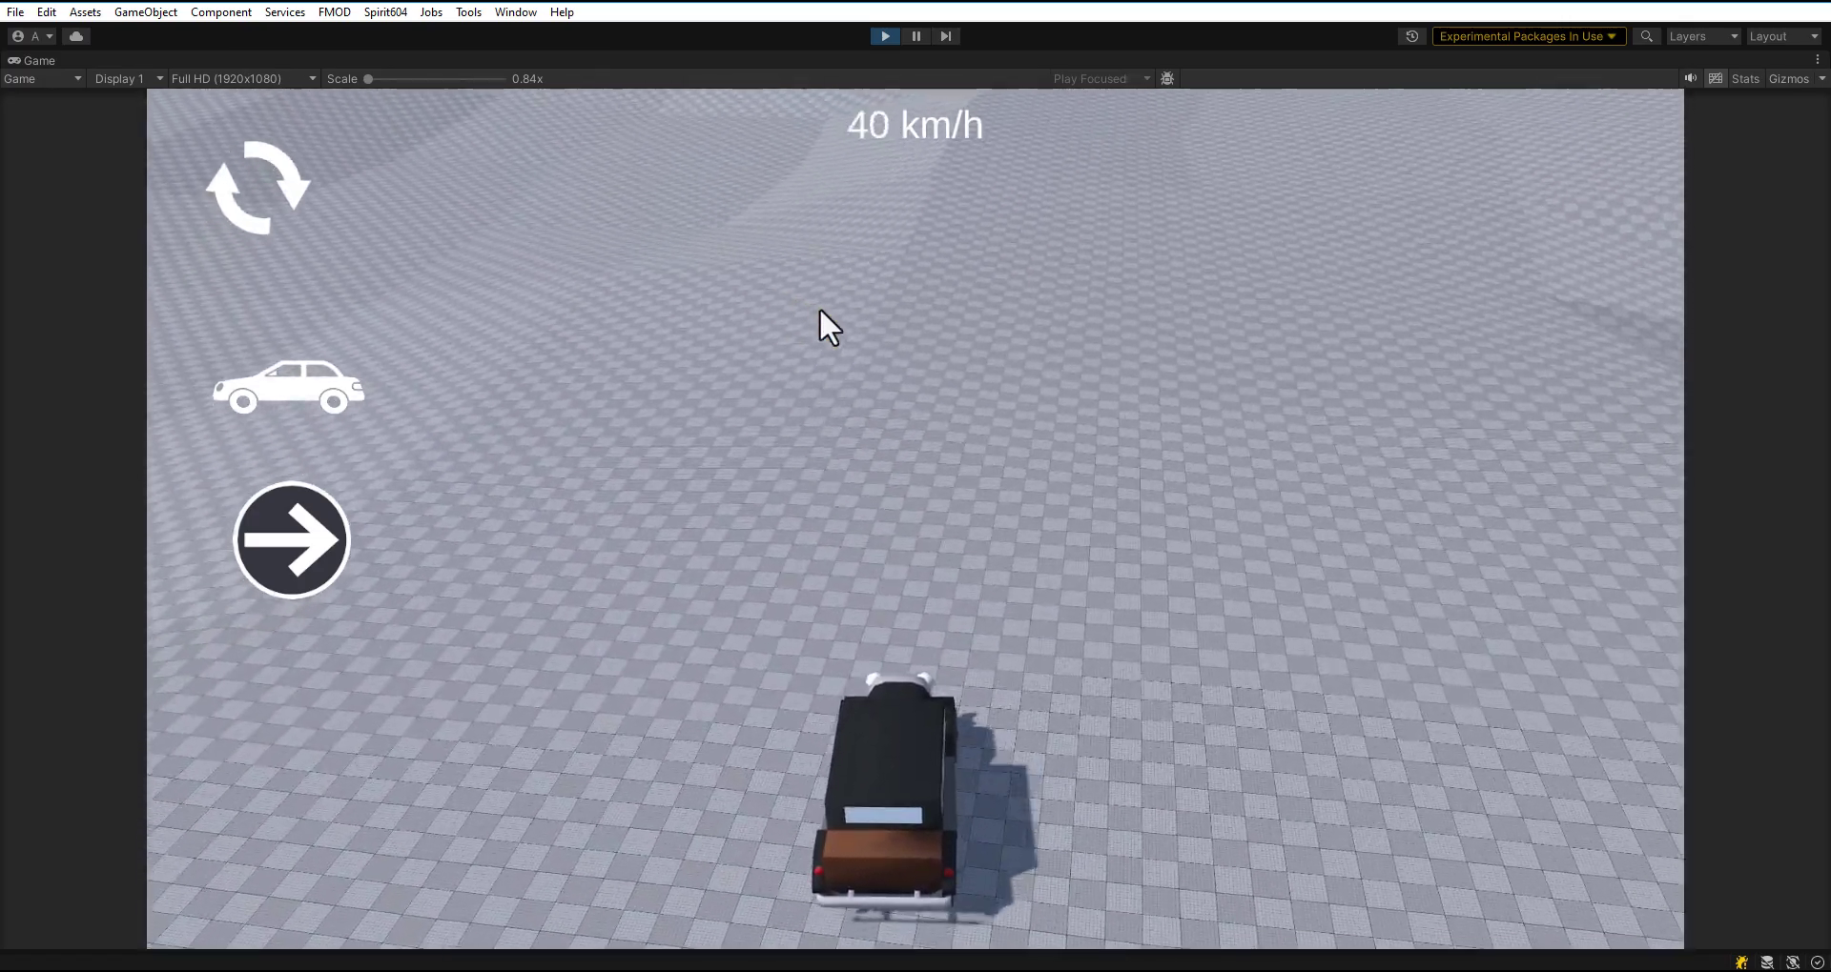
key("d")
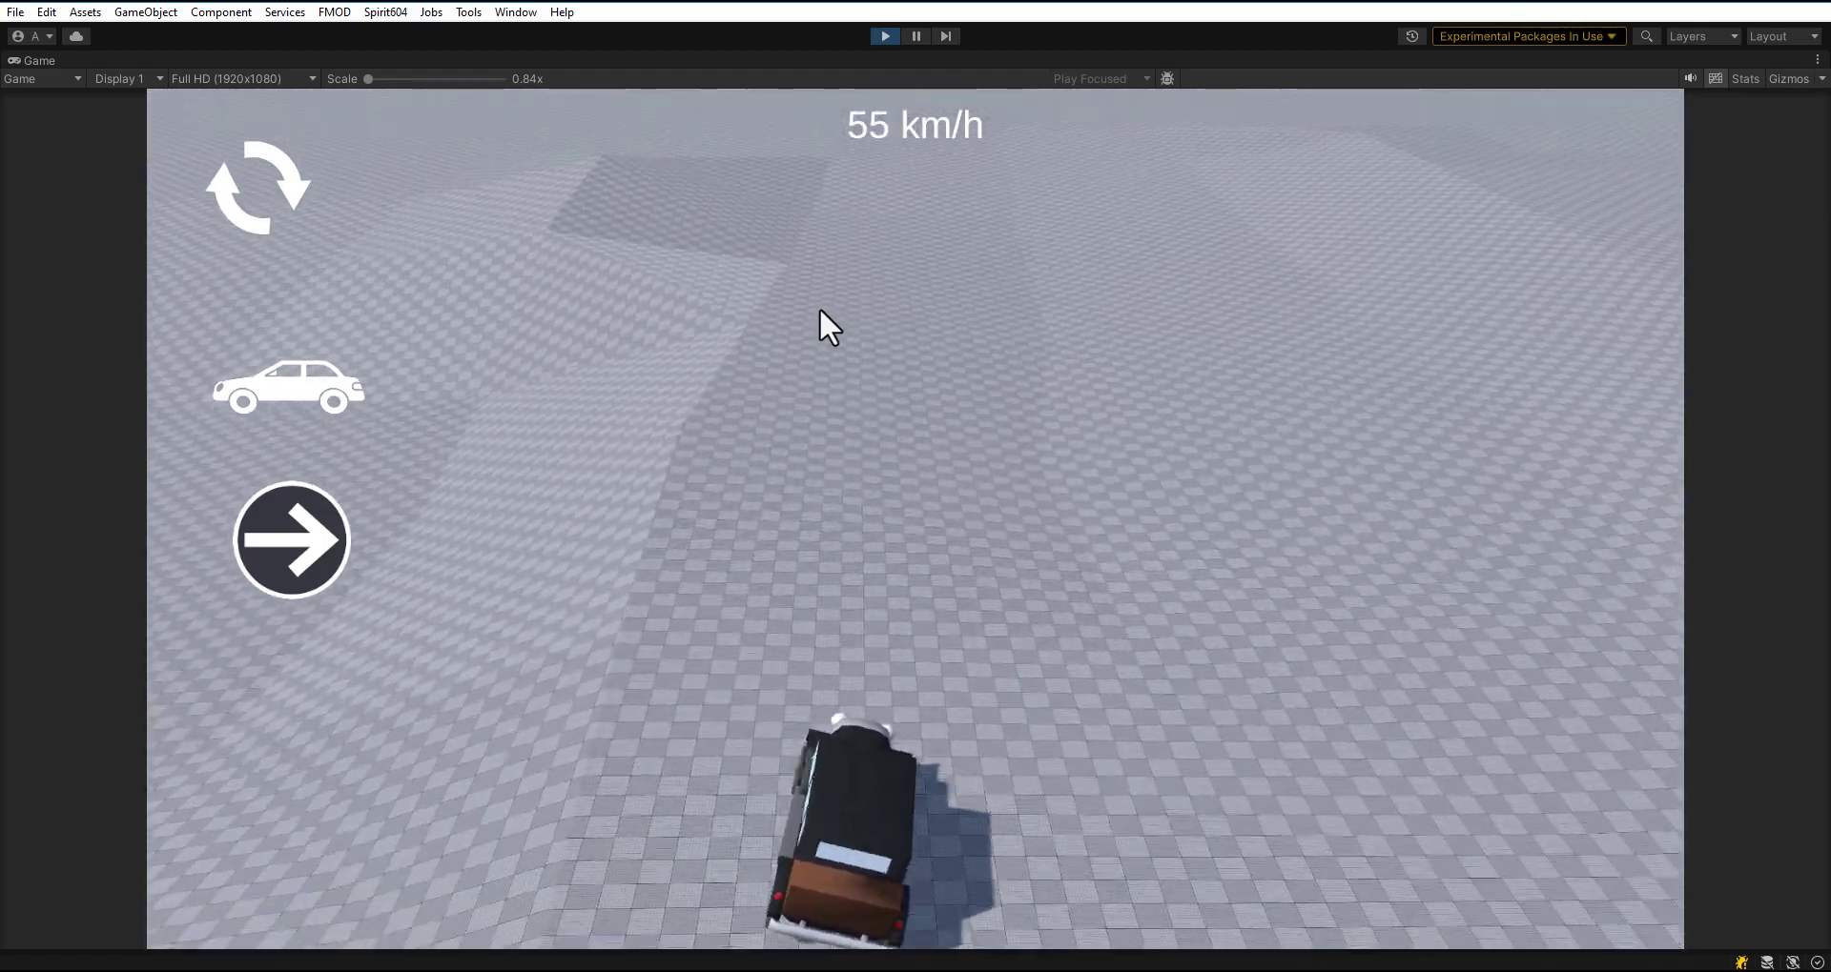
key("c")
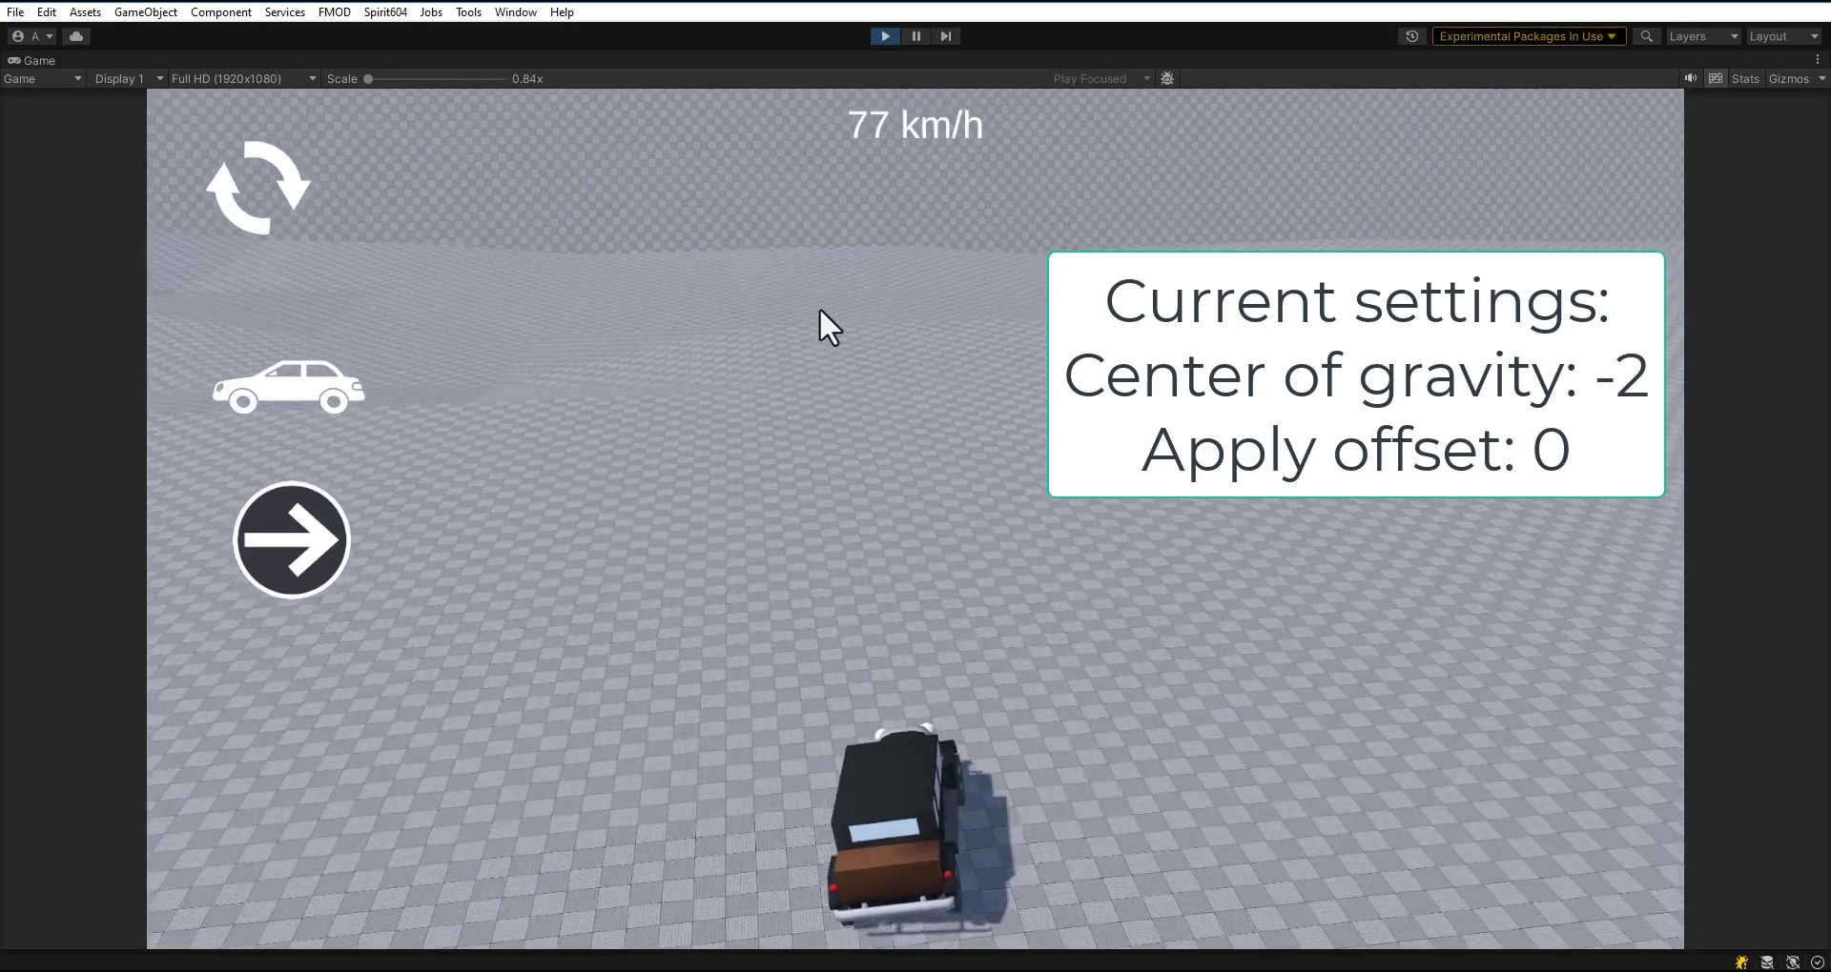
key("d")
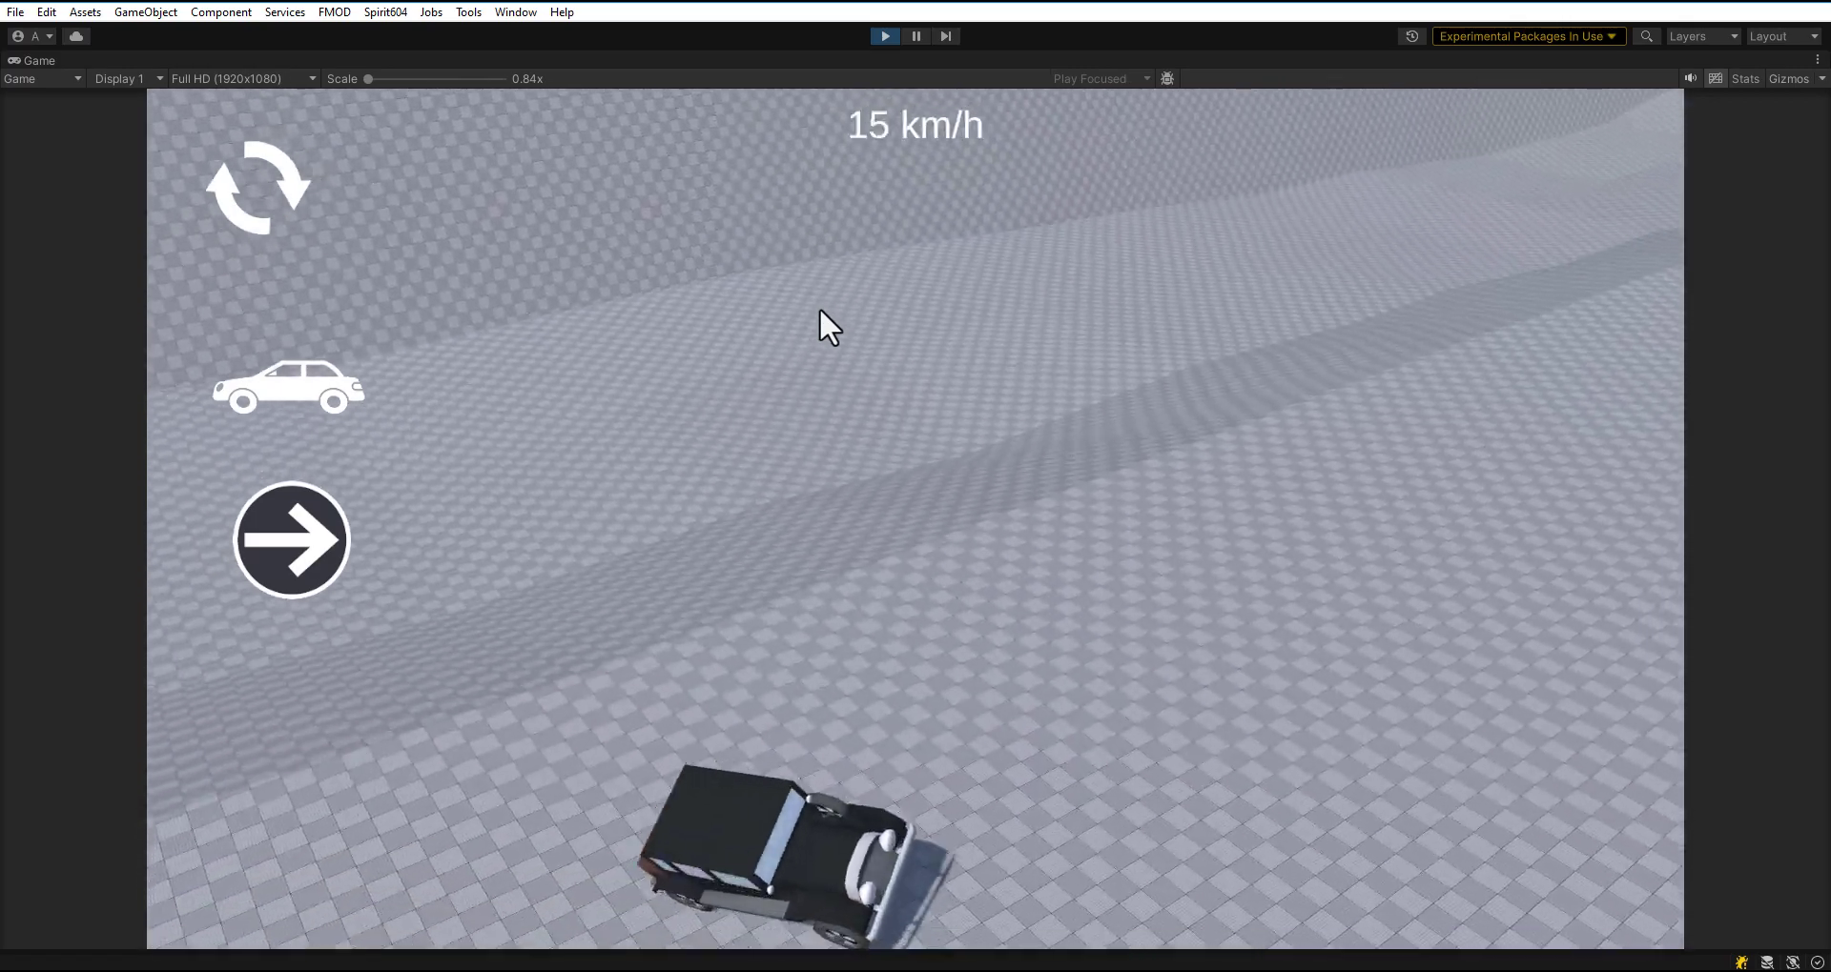
key("r")
key("w")
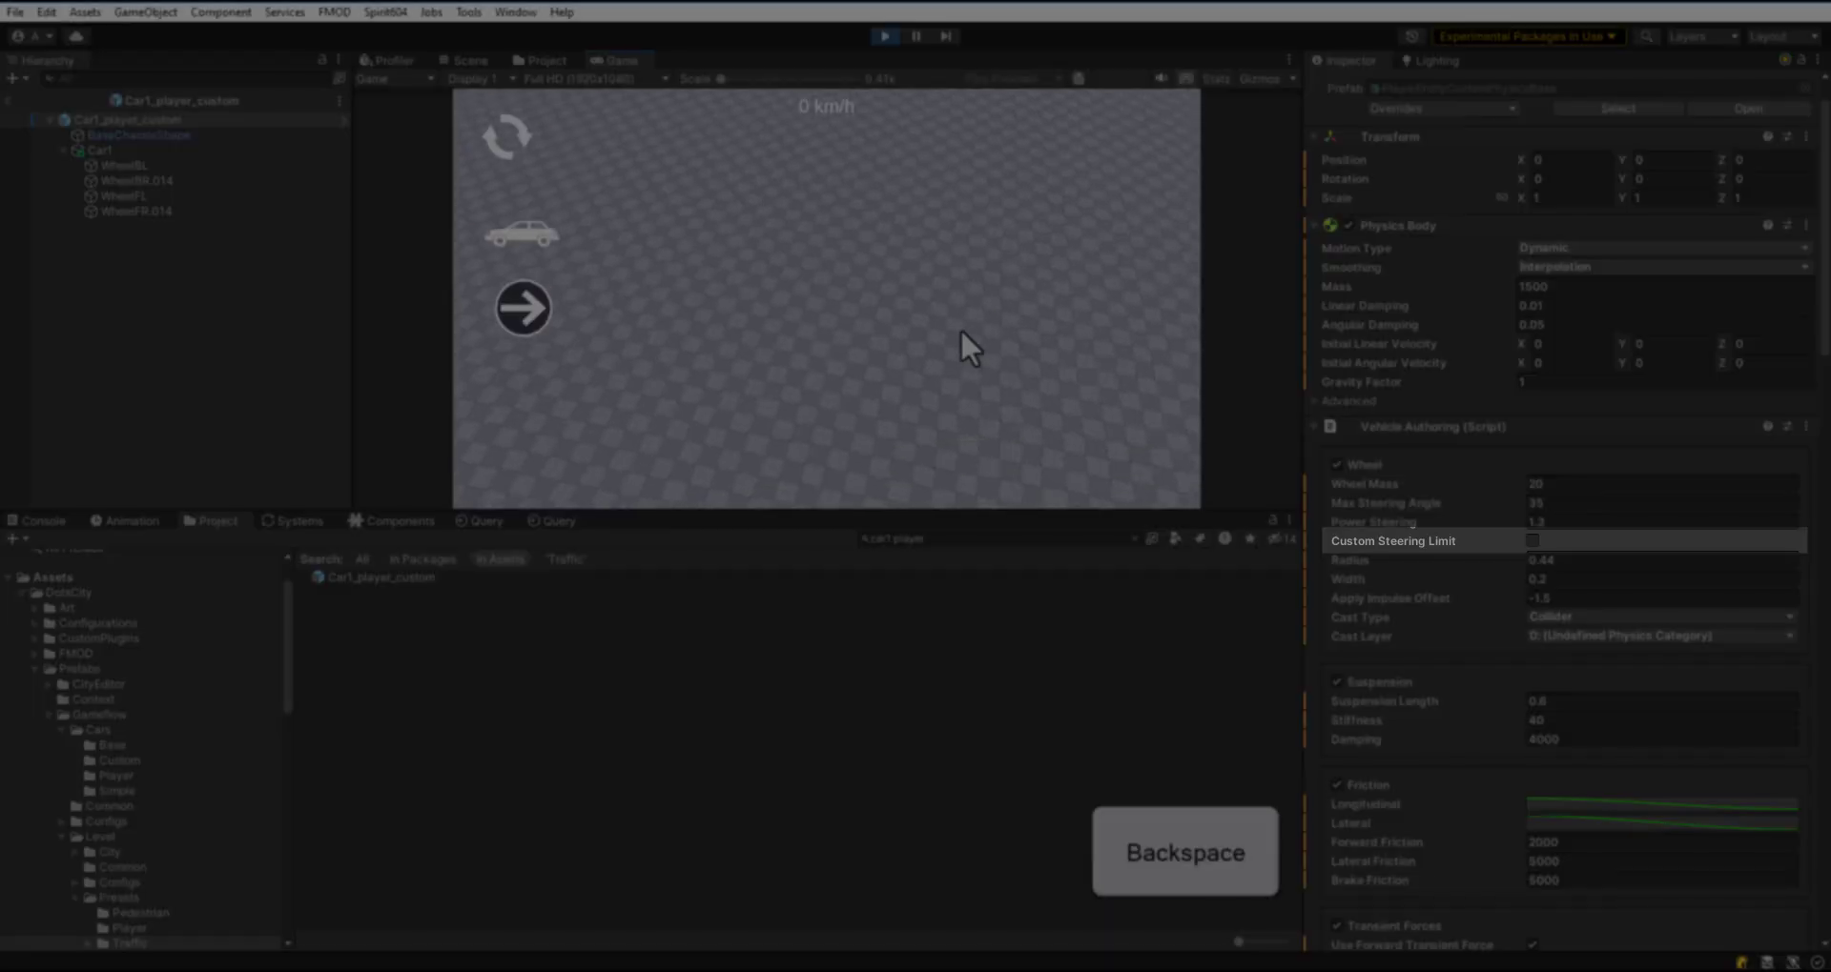
Respawn the car, drive it forward briefly and enlarge the Game view over the Project and Hierarchy areas.
key("BackSpace")
key("w")
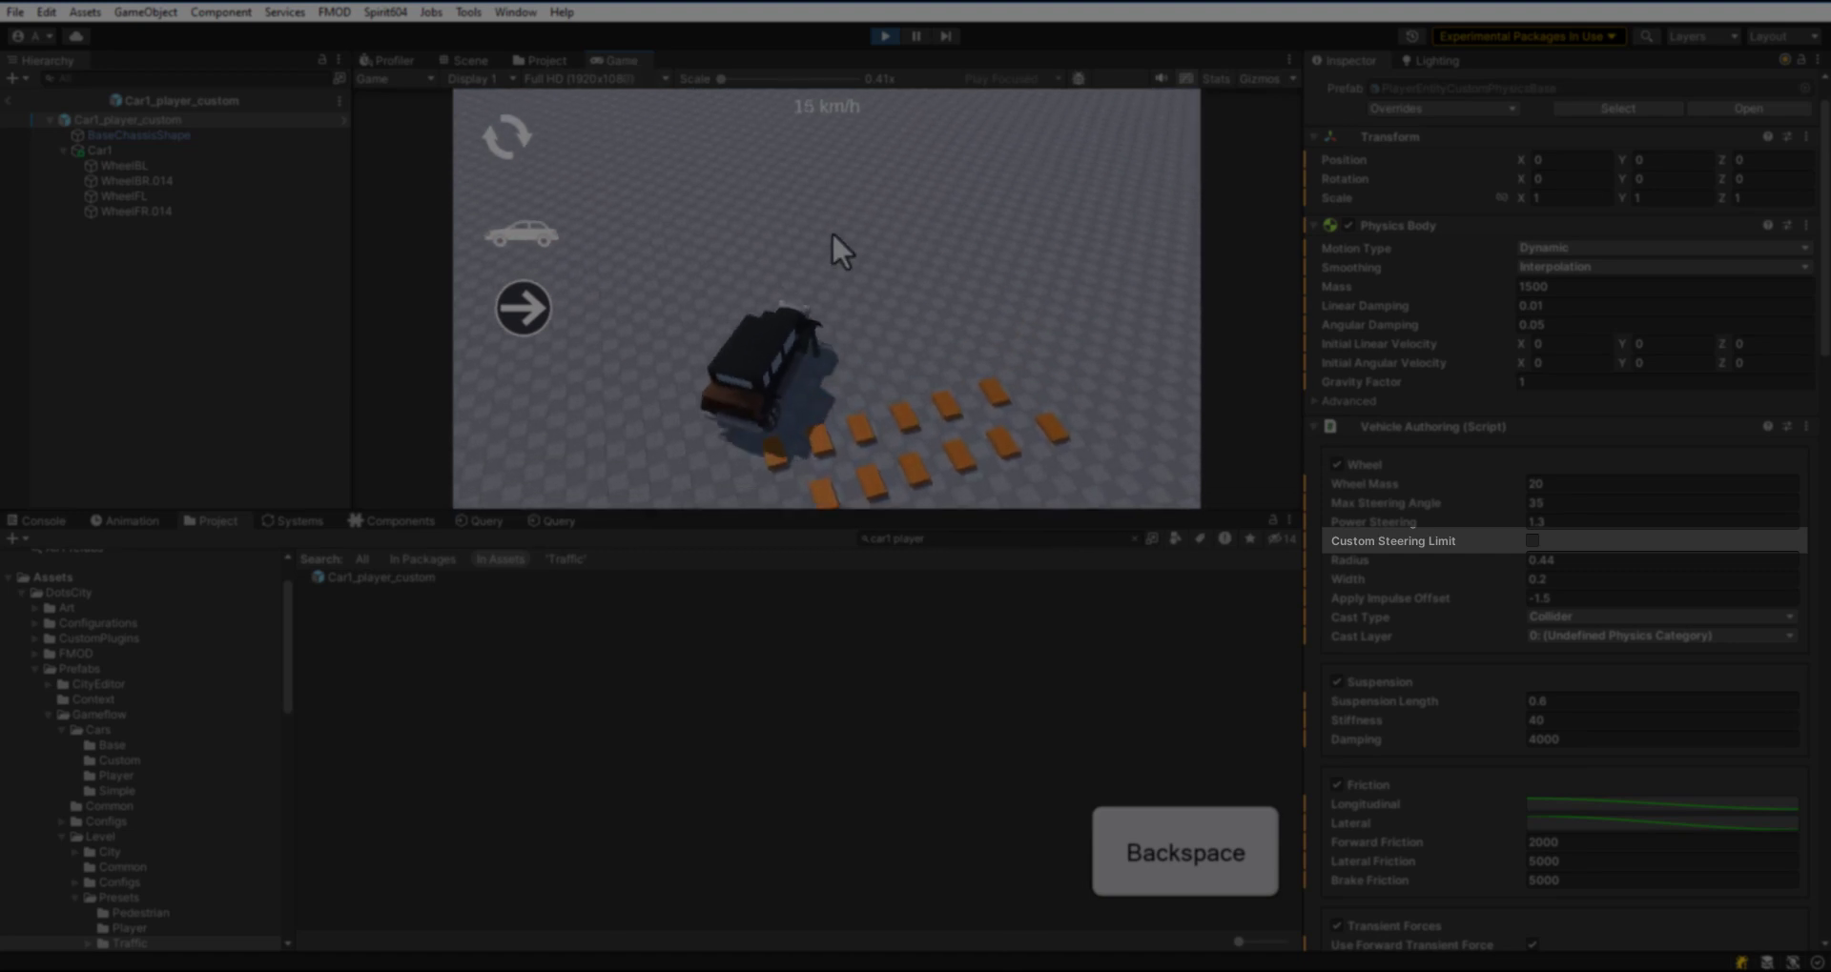
left_click_drag(683, 513, 683, 909)
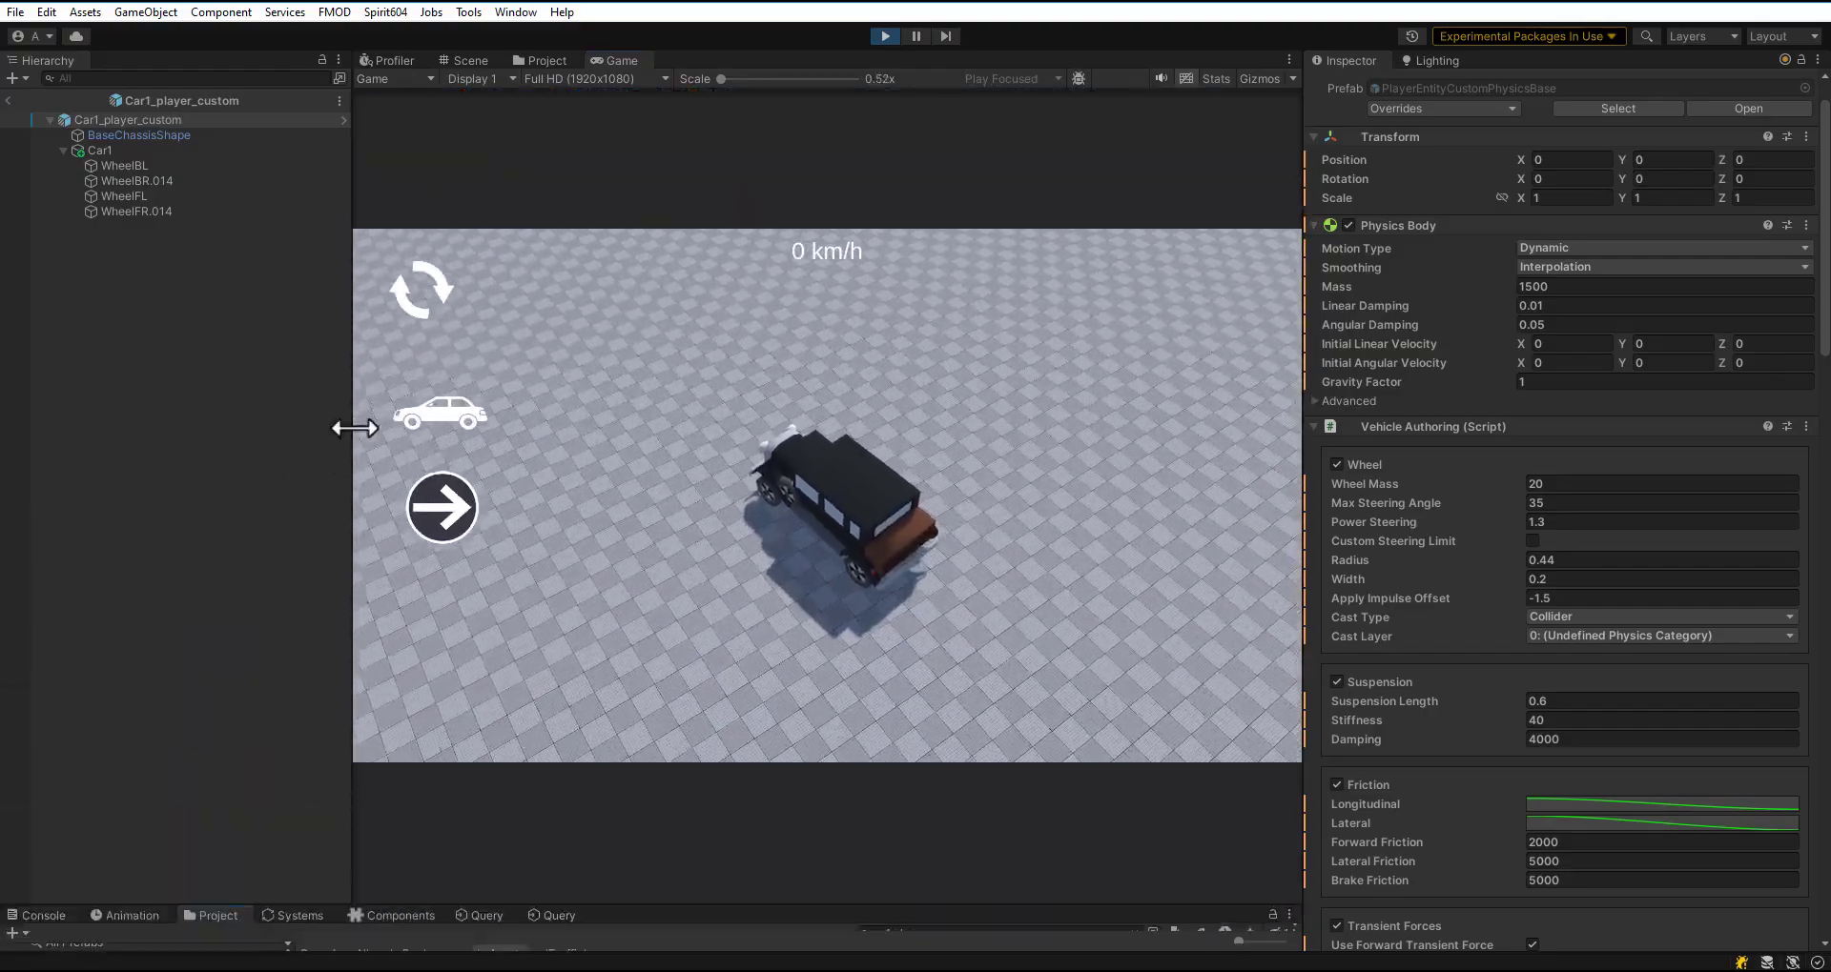
left_click_drag(353, 425, 9, 430)
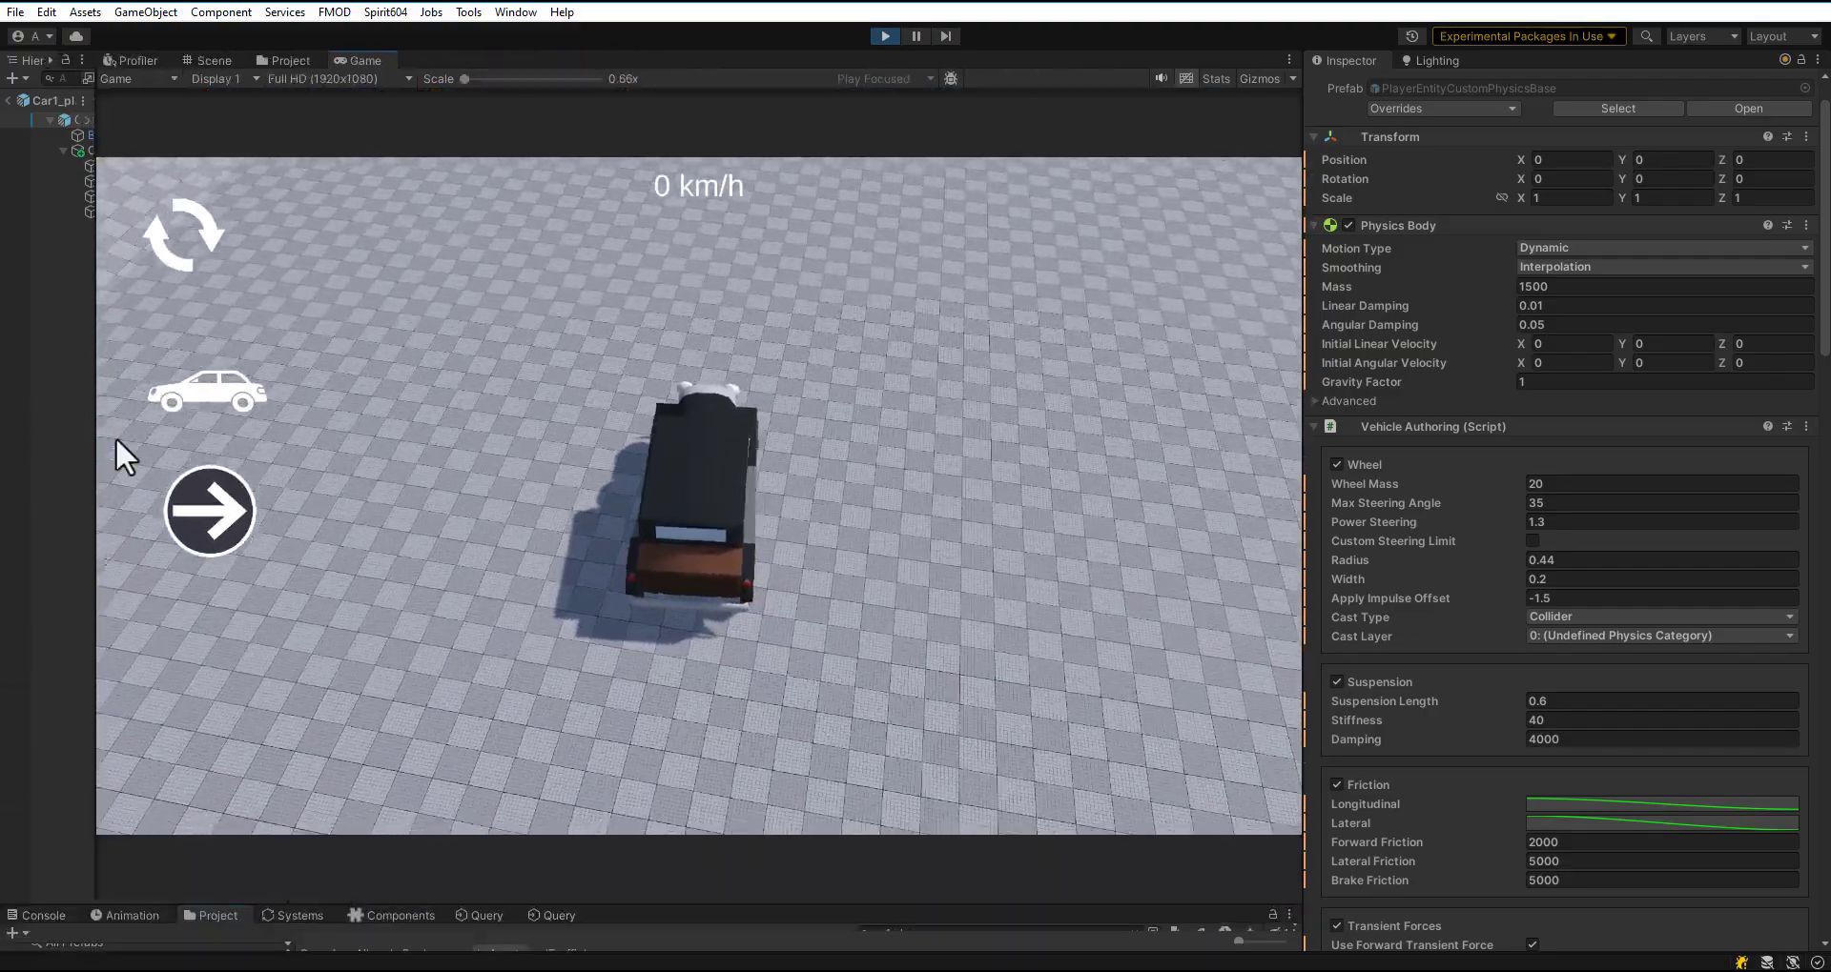
Test-drive the car at speed past the cones, alternating right and left turns and sliding it with the handbrake.
key("w")
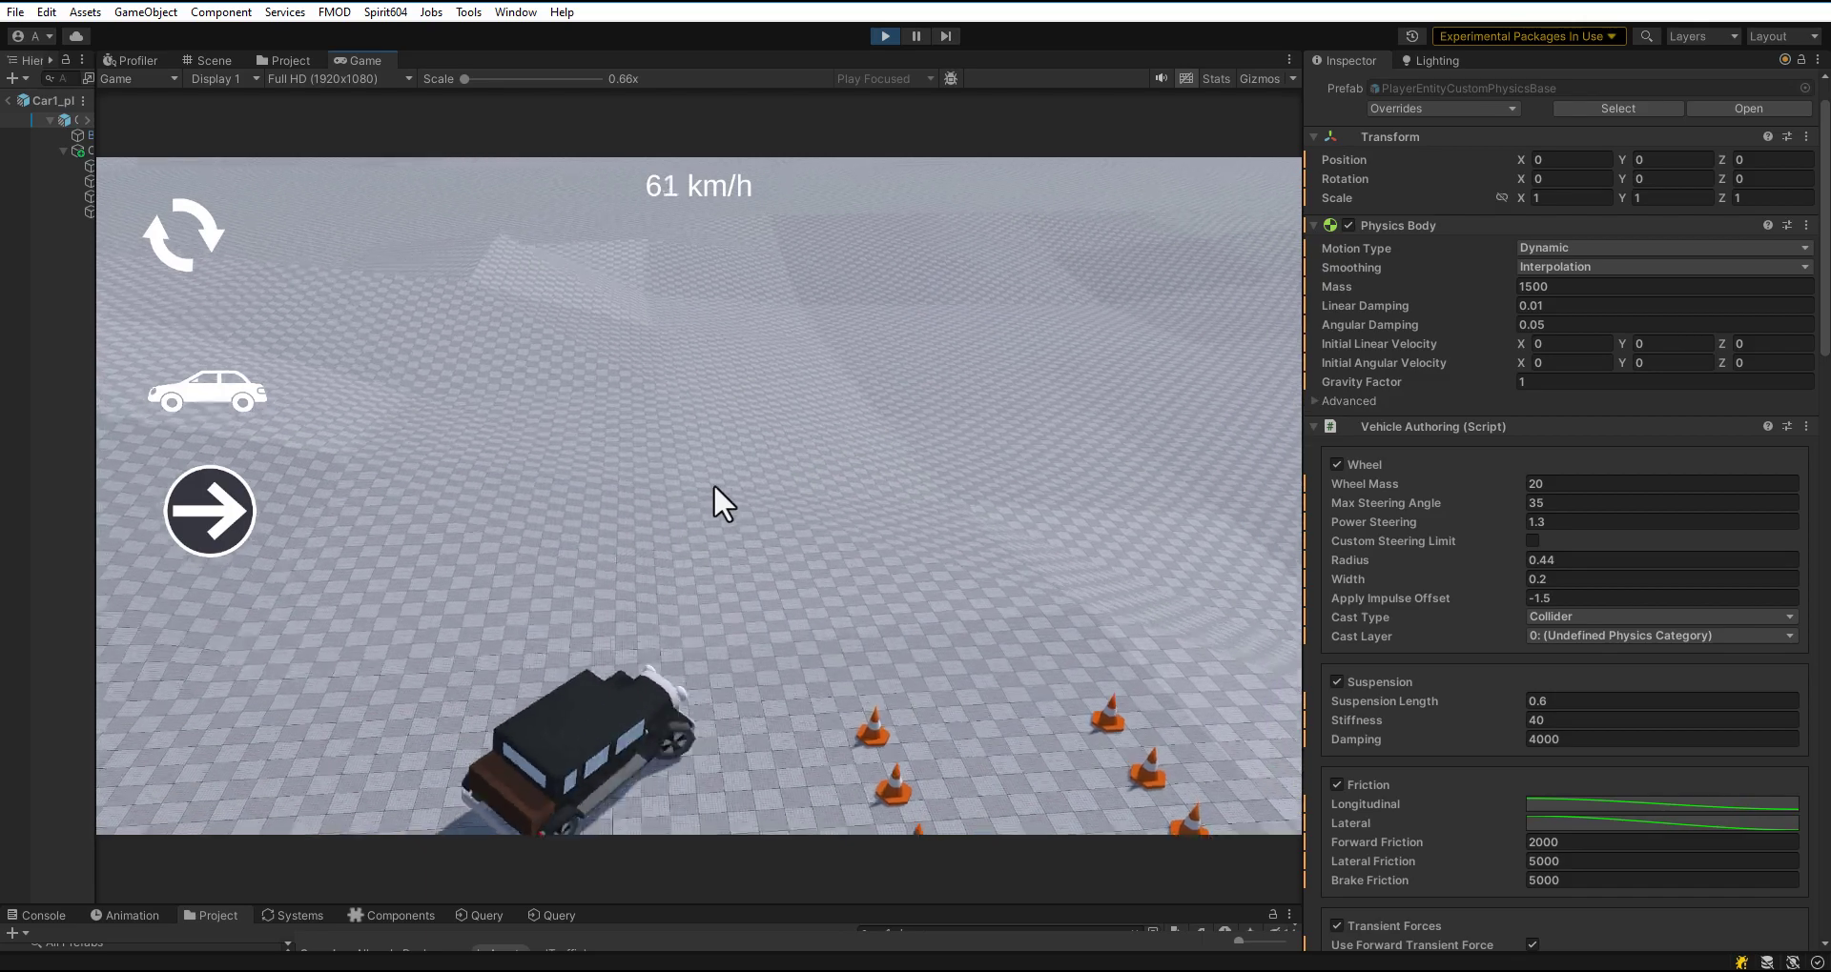
key("d")
key("a")
key("d")
key("a")
key("space")
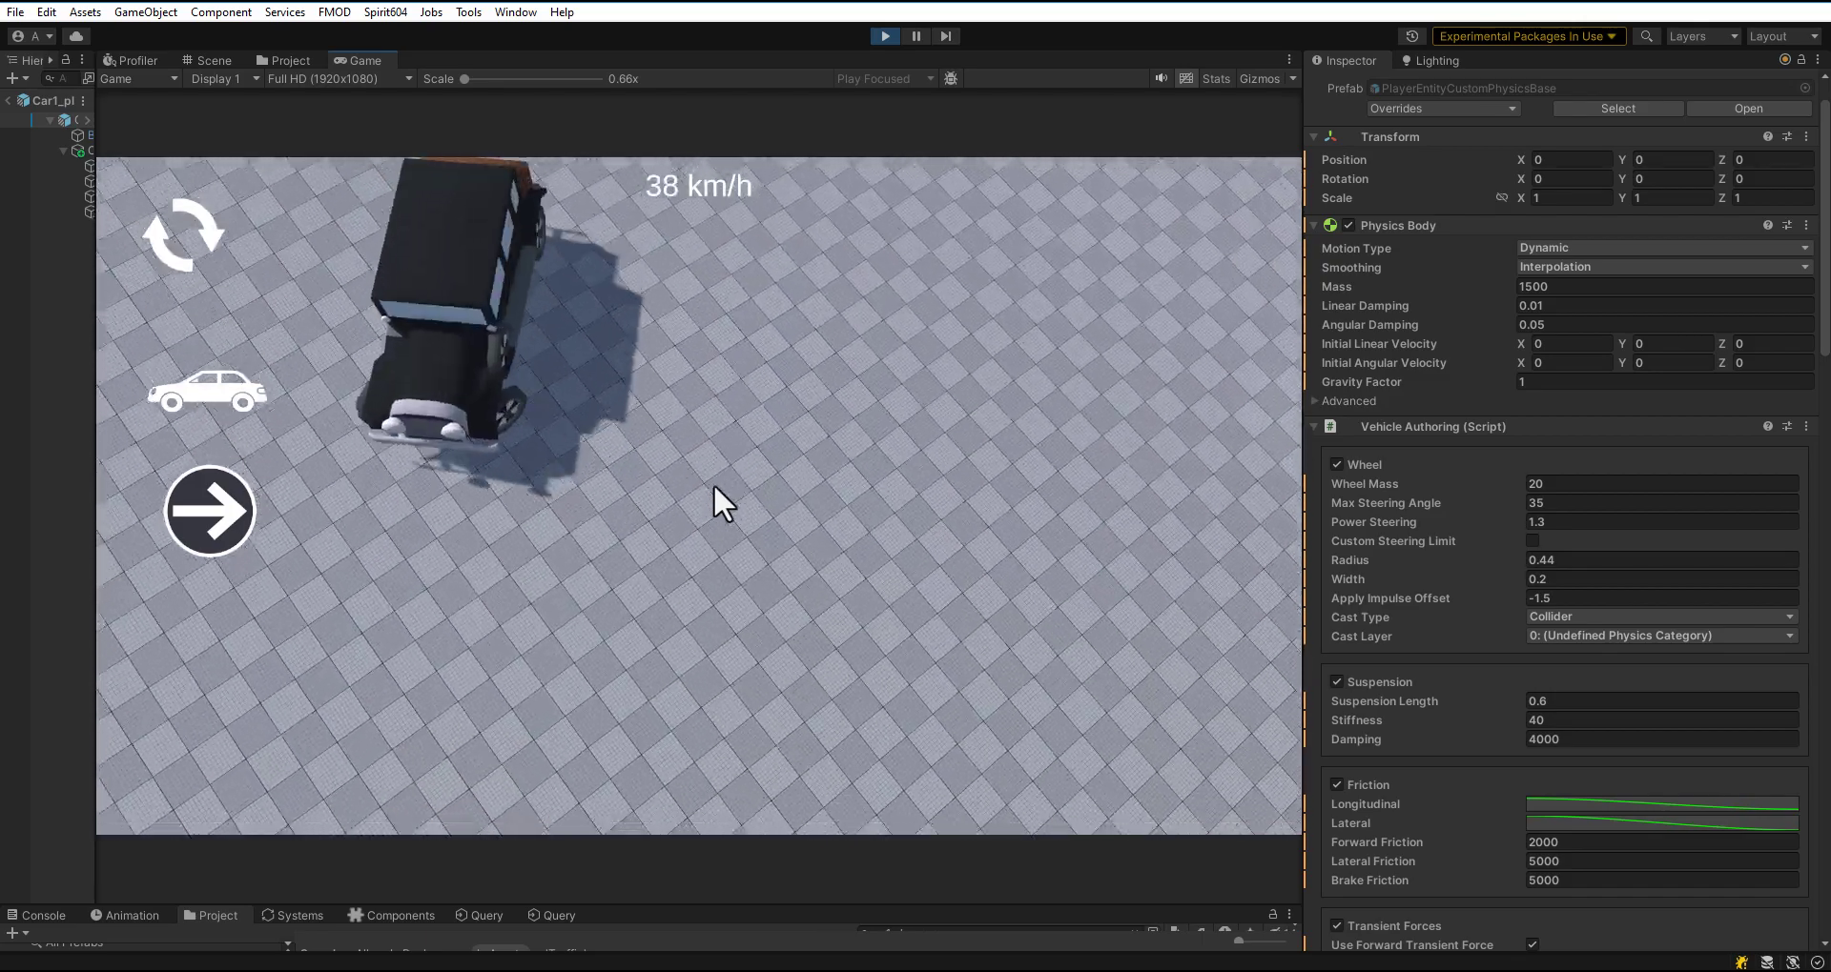
key("w")
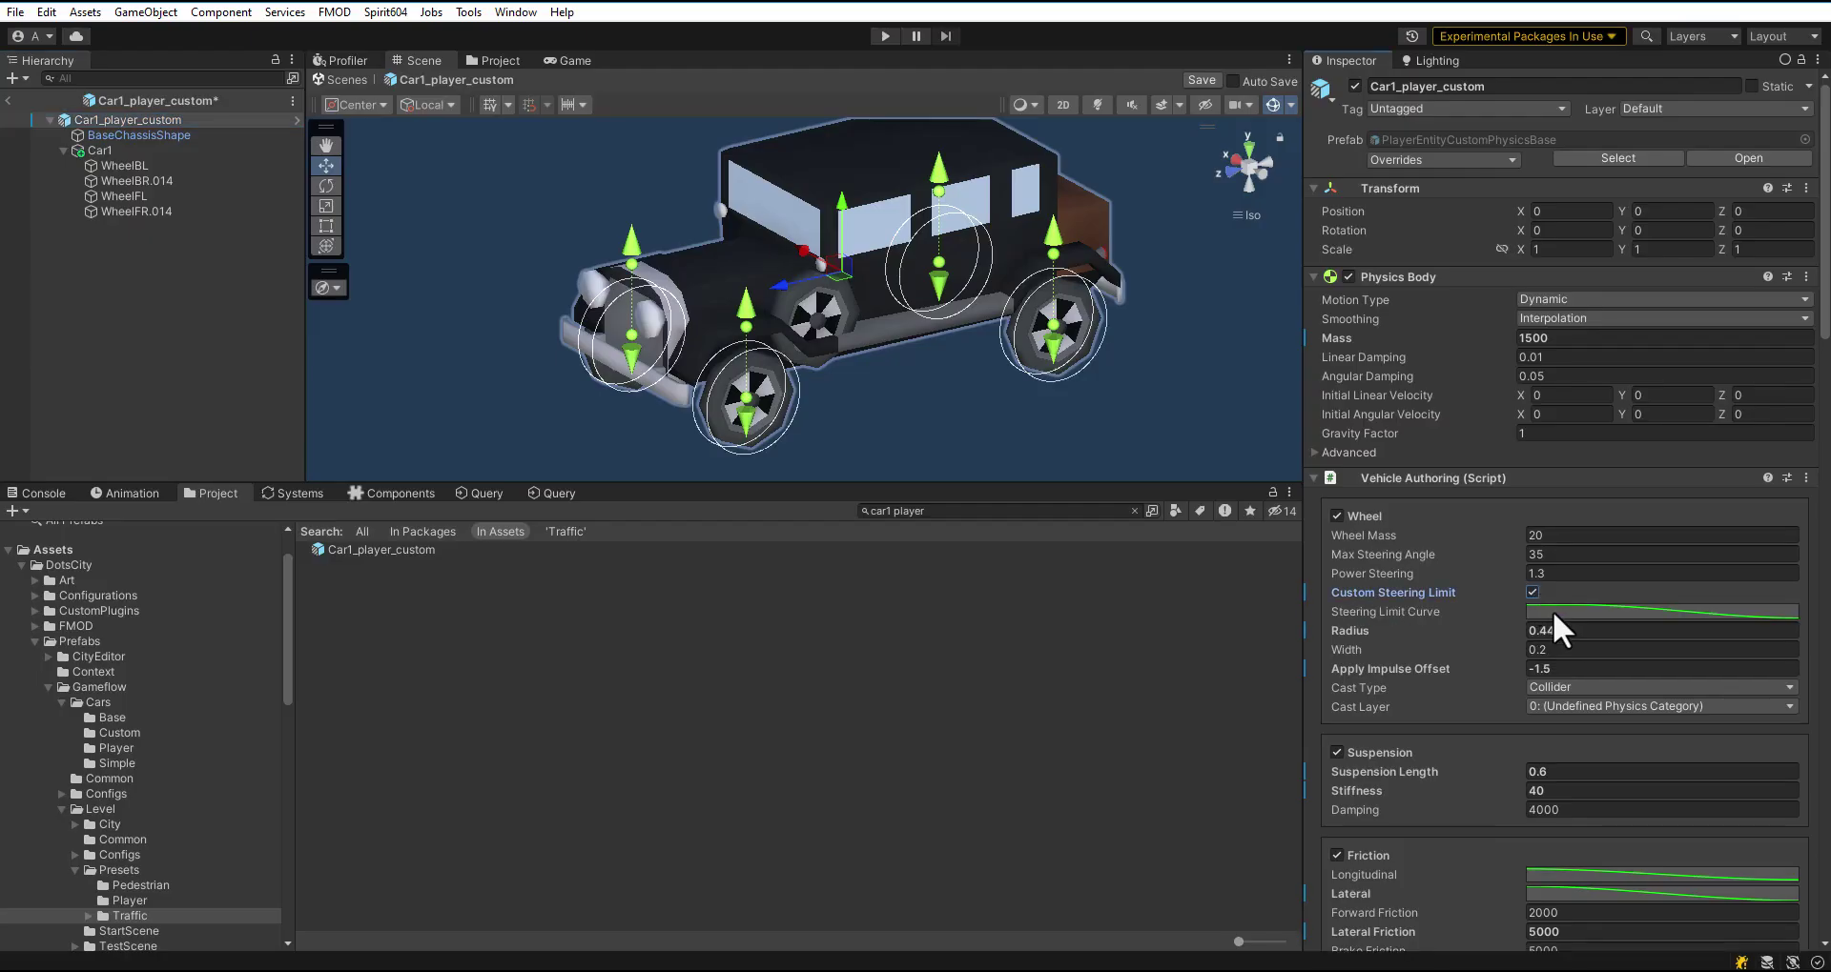
Open the wheel's Steering Limit Curve on Car1_player_custom.
left_click(1552, 610)
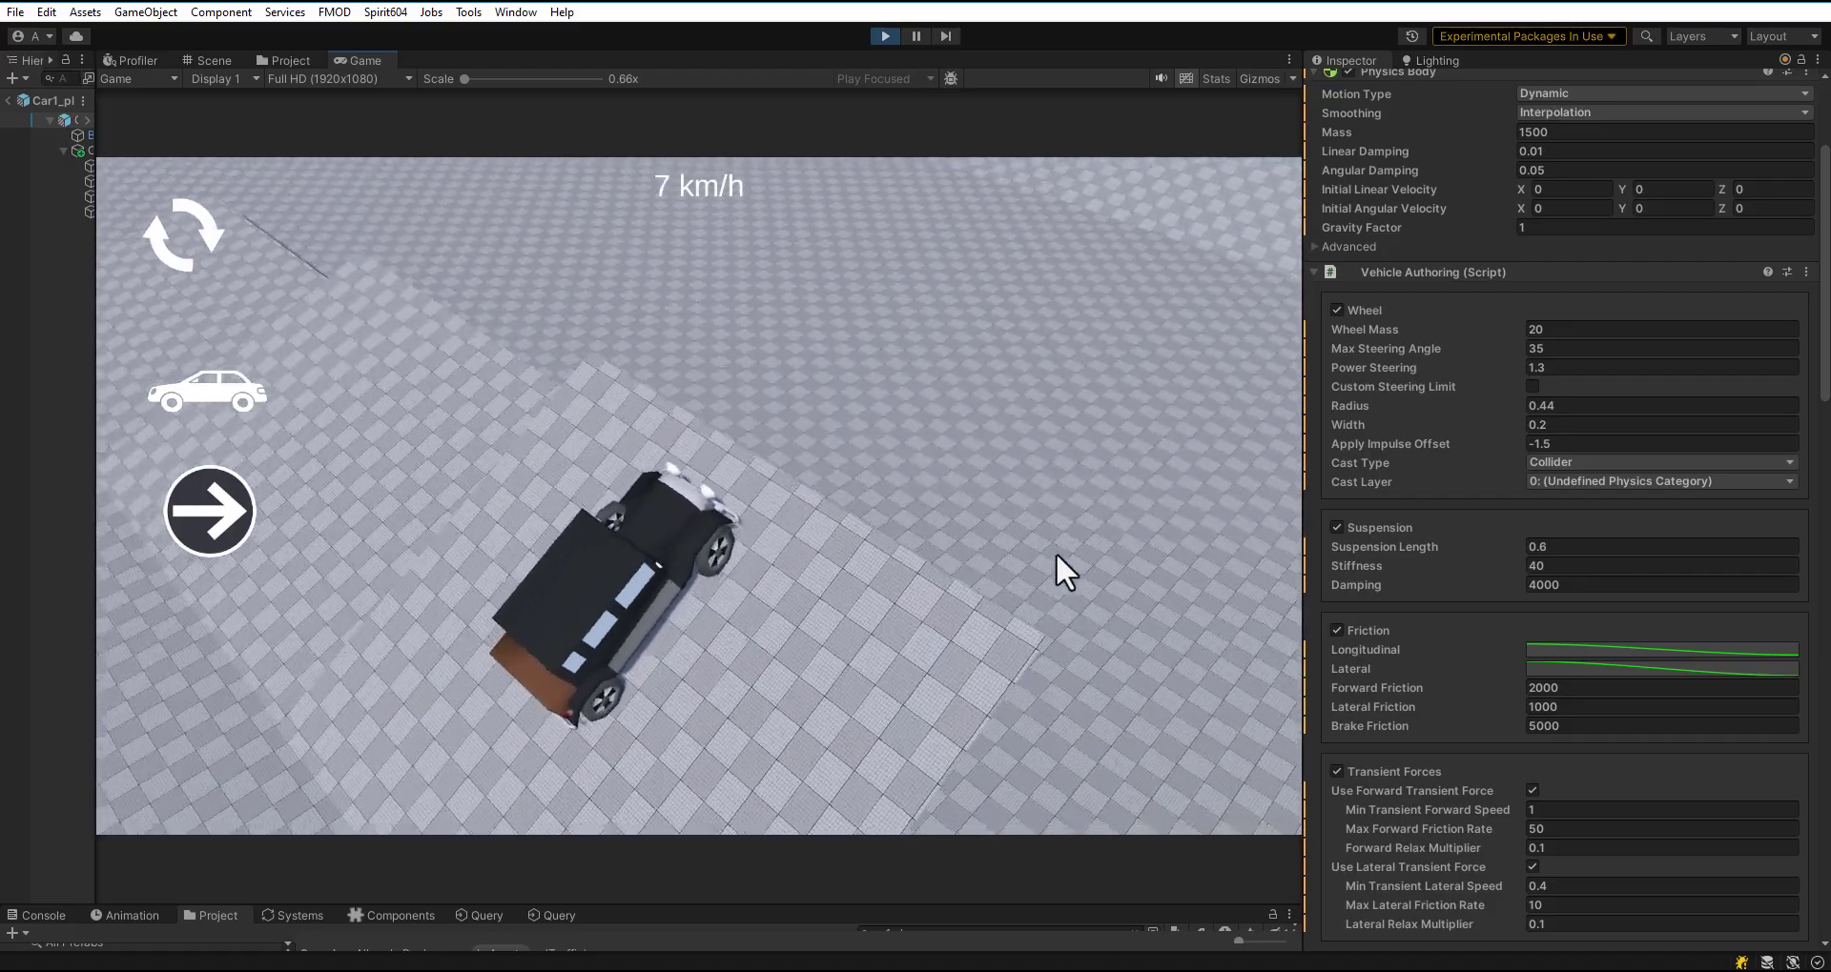
Test the handbrake on the slope and disable Use Forward Transient Force in the Transient Forces settings.
key("space")
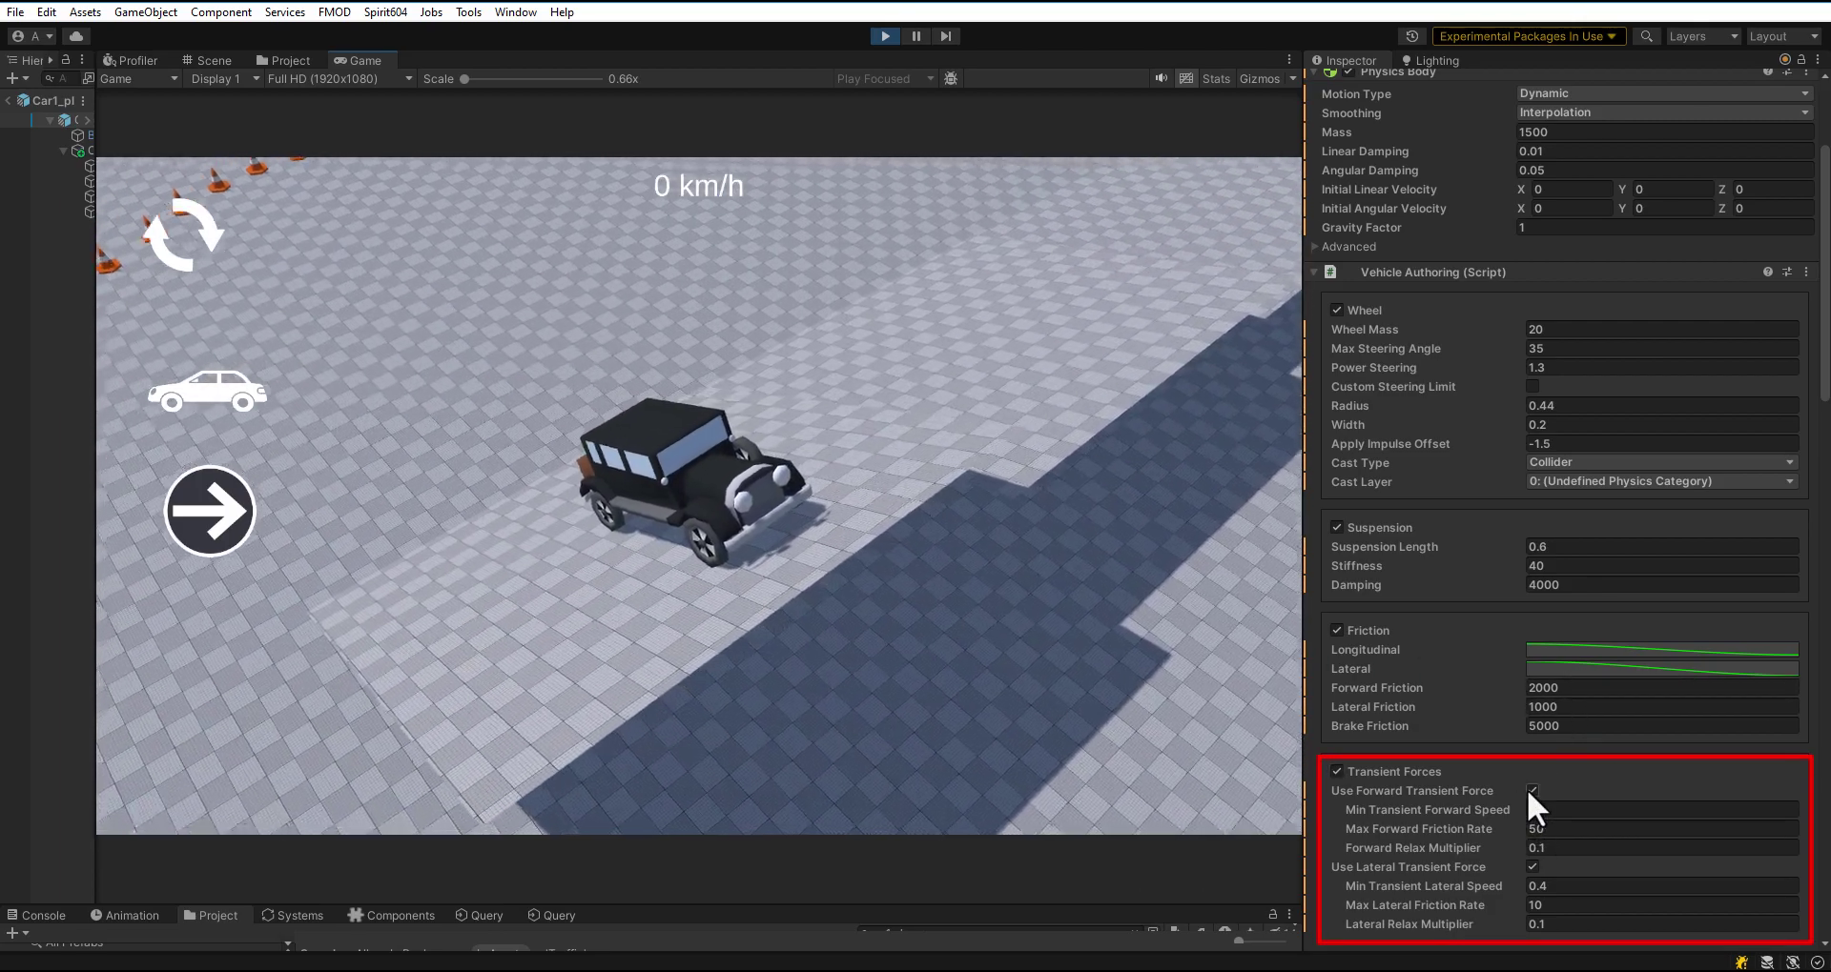
left_click(1531, 791)
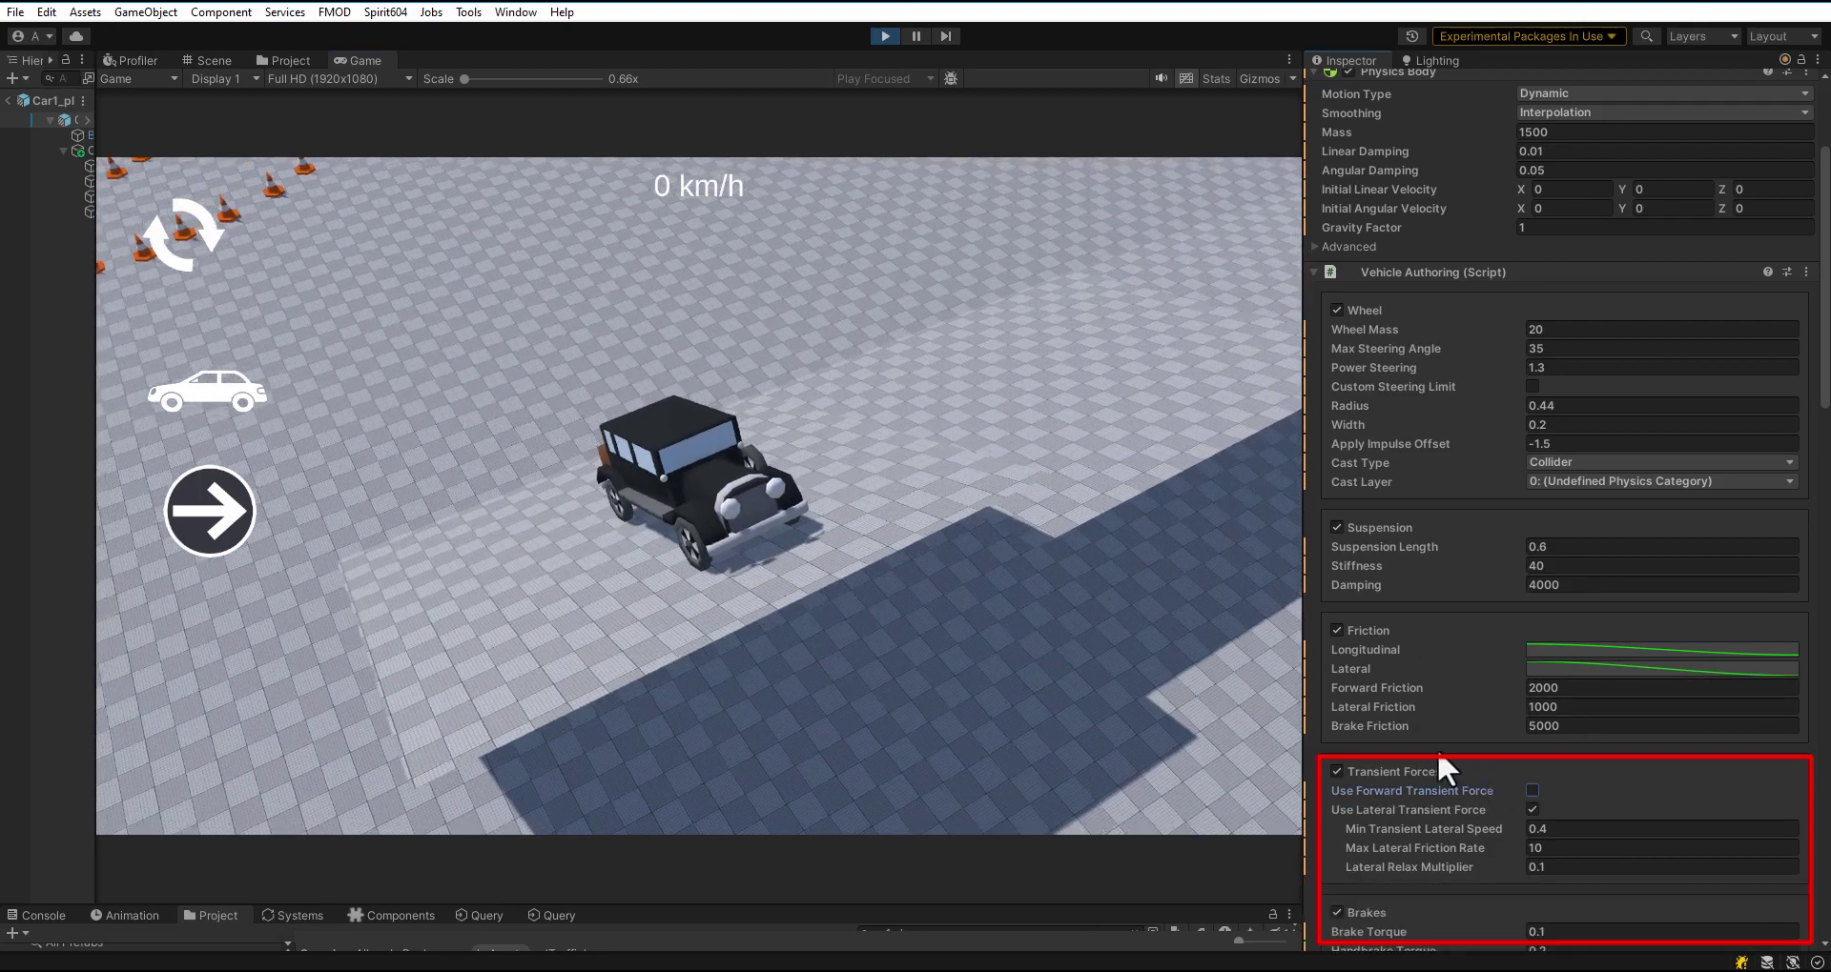
scroll(1594, 751, "down", 4)
Respawn the car, move it to the cone course and steer it left and right between the cones.
key("BackSpace")
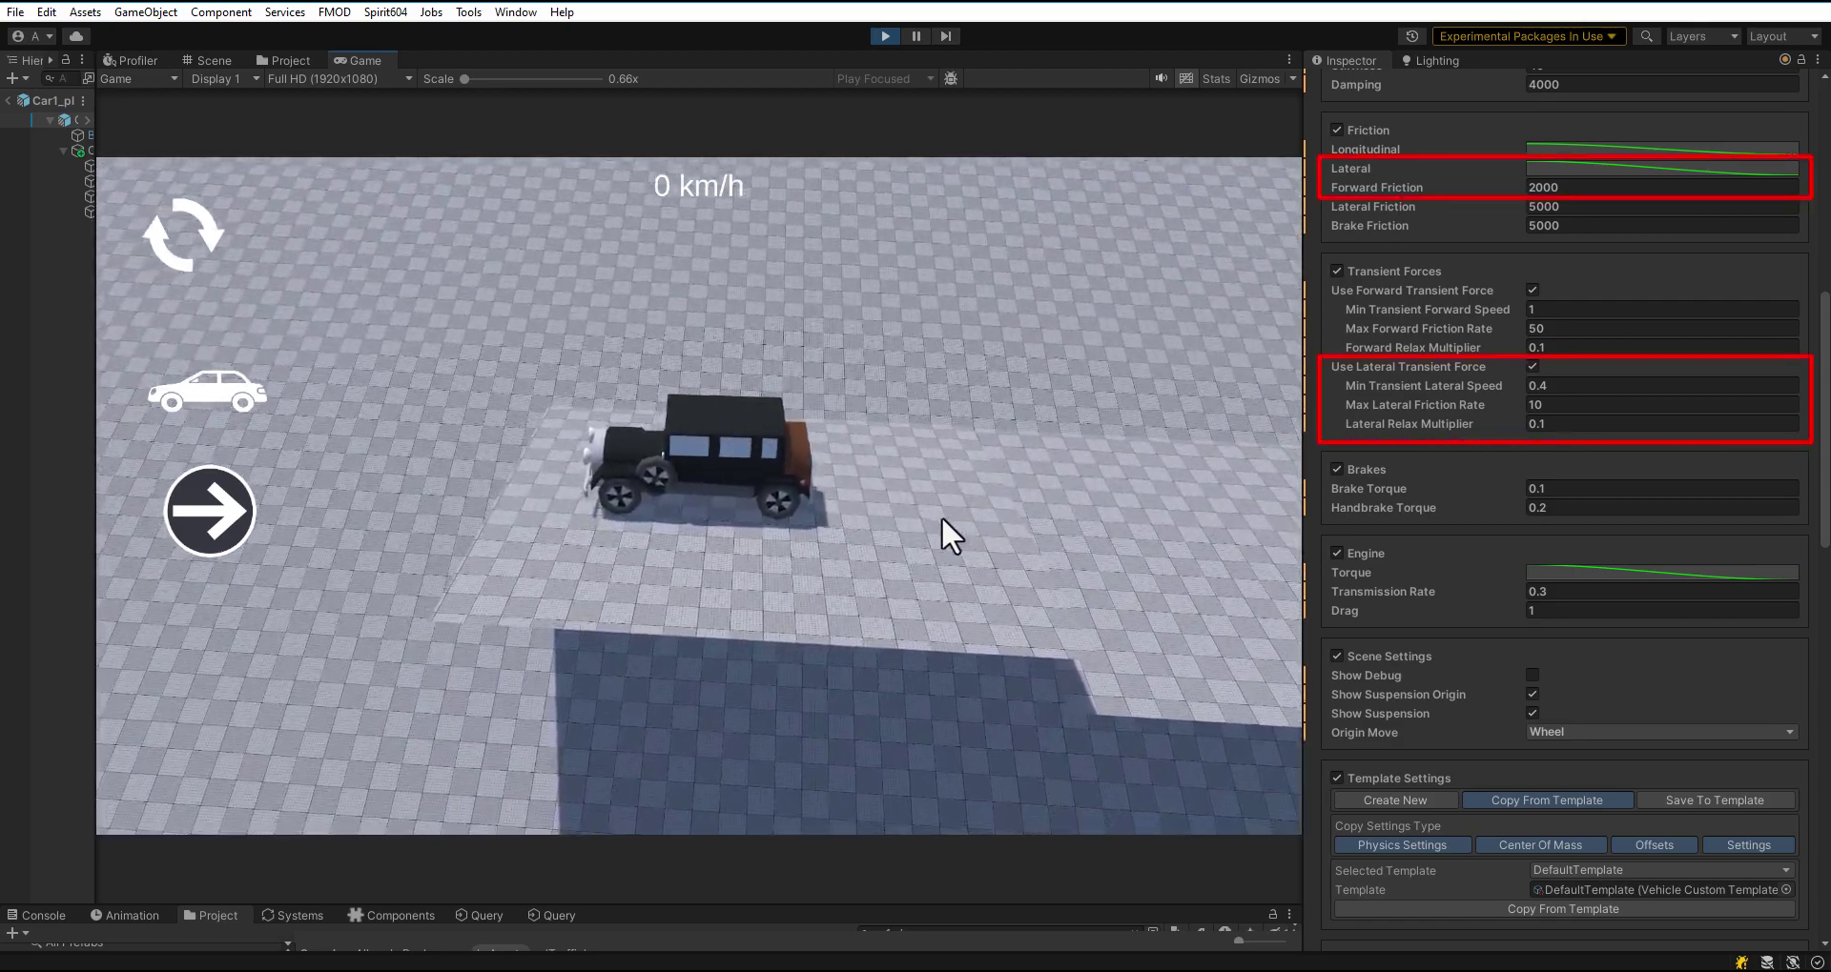
key("Tab")
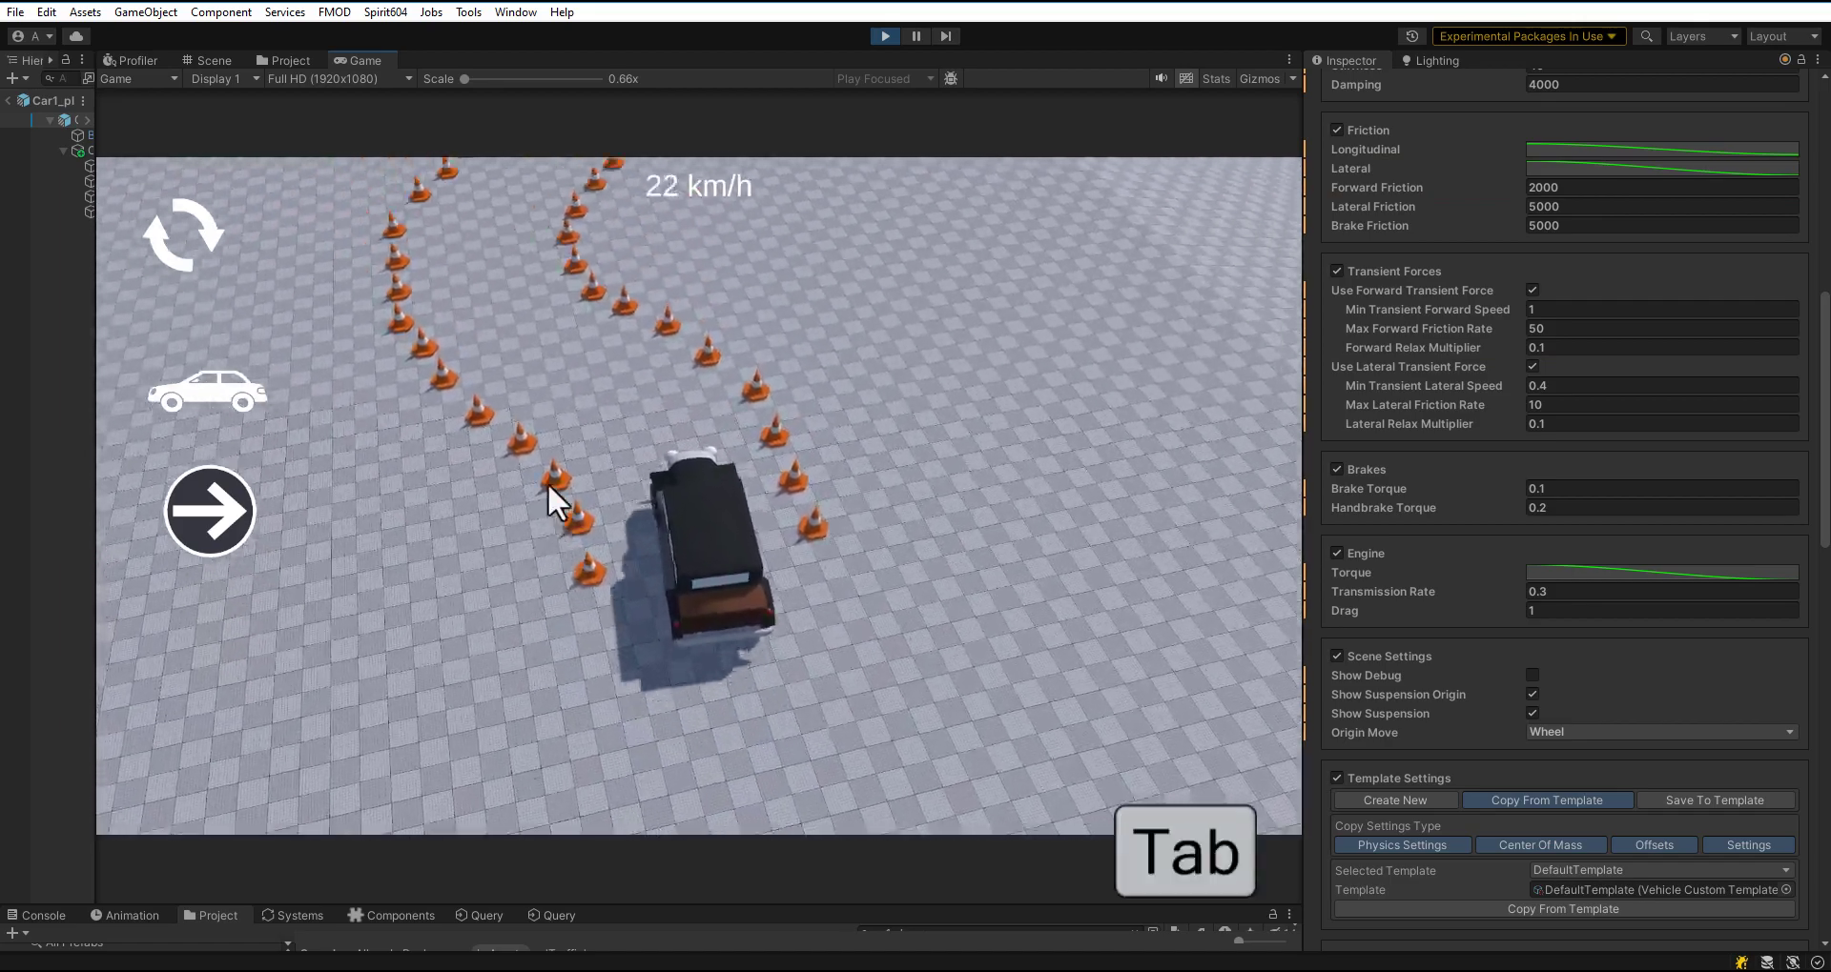
key("a")
key("d")
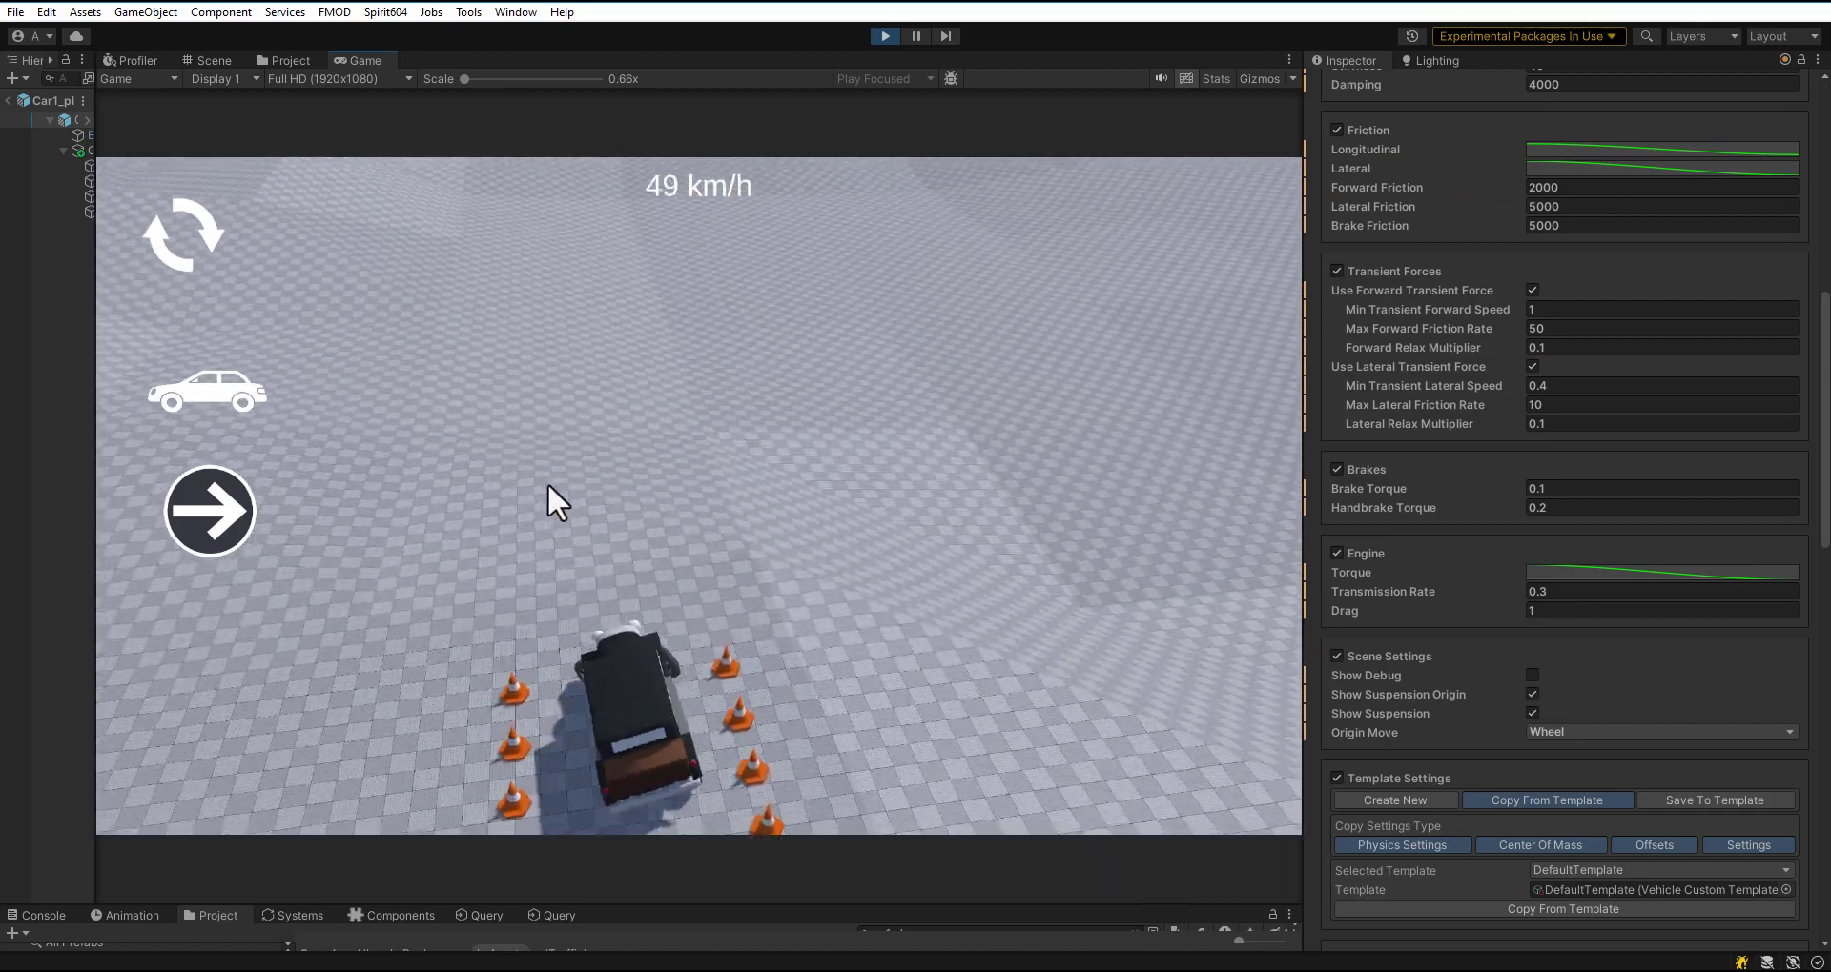
Cycle through the available test cars back to the black custom car and shrink the Game view to uncover the Project assets.
key("F1")
left_click(225, 403)
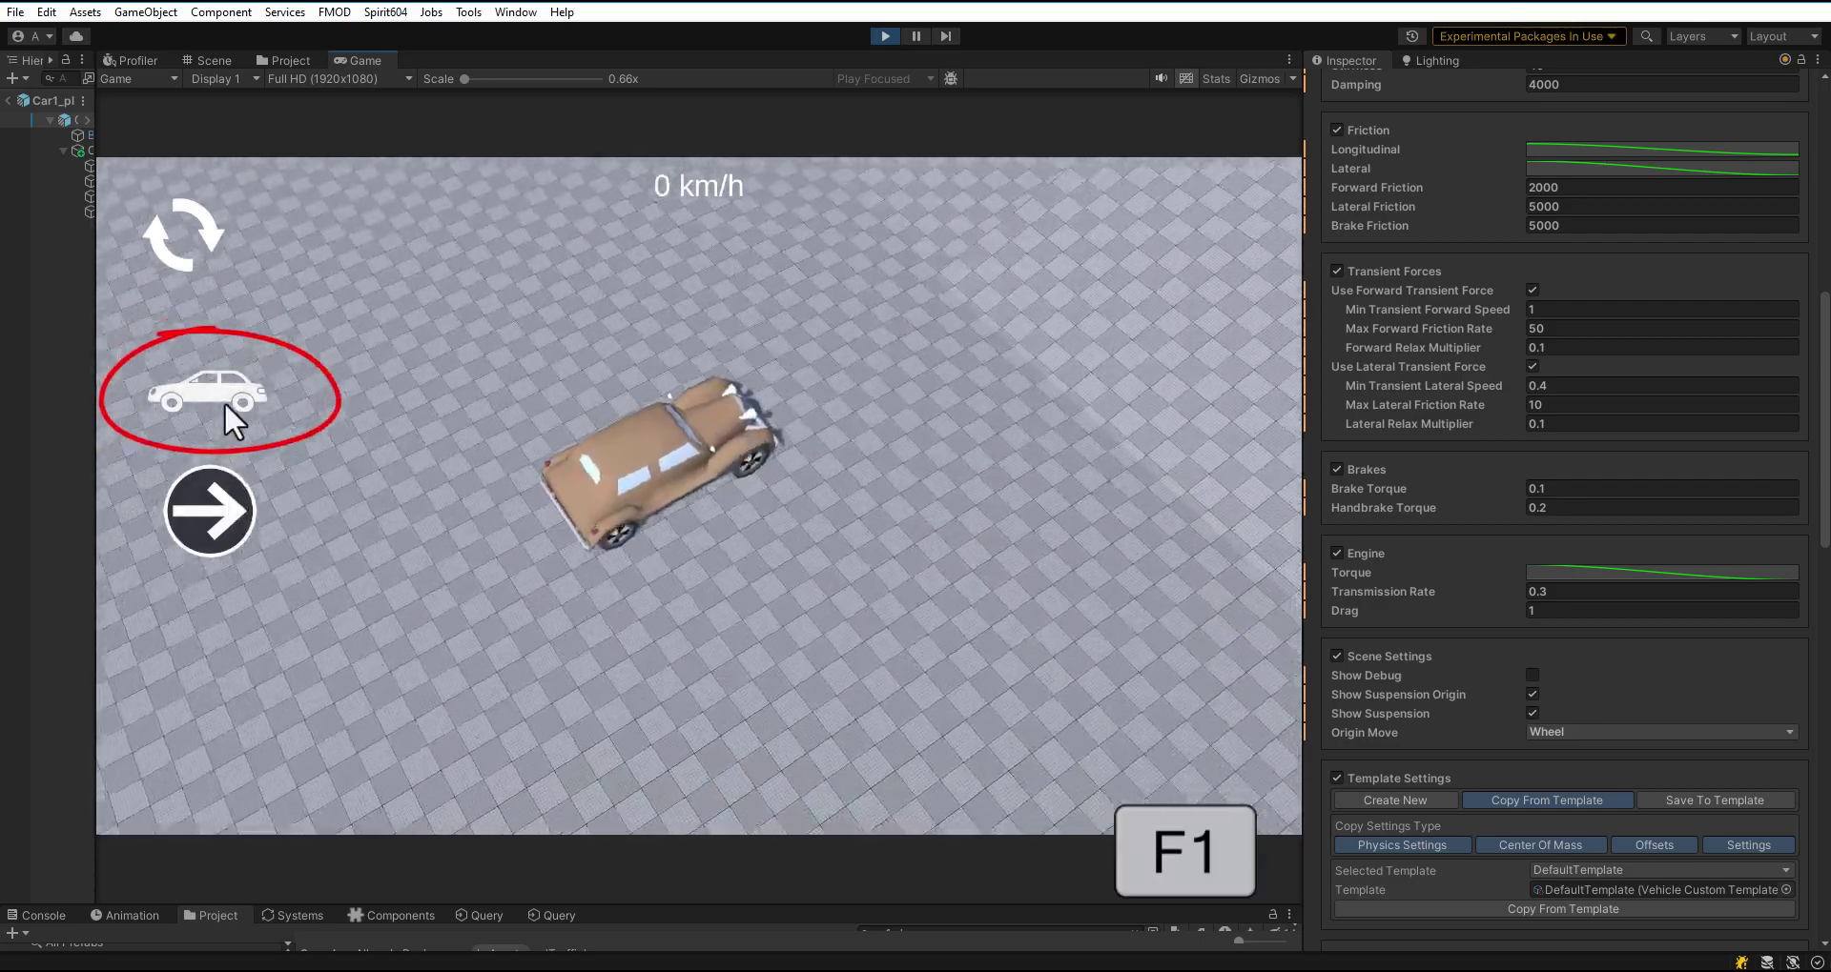
left_click(225, 402)
left_click(225, 403)
left_click(225, 403)
left_click(225, 403)
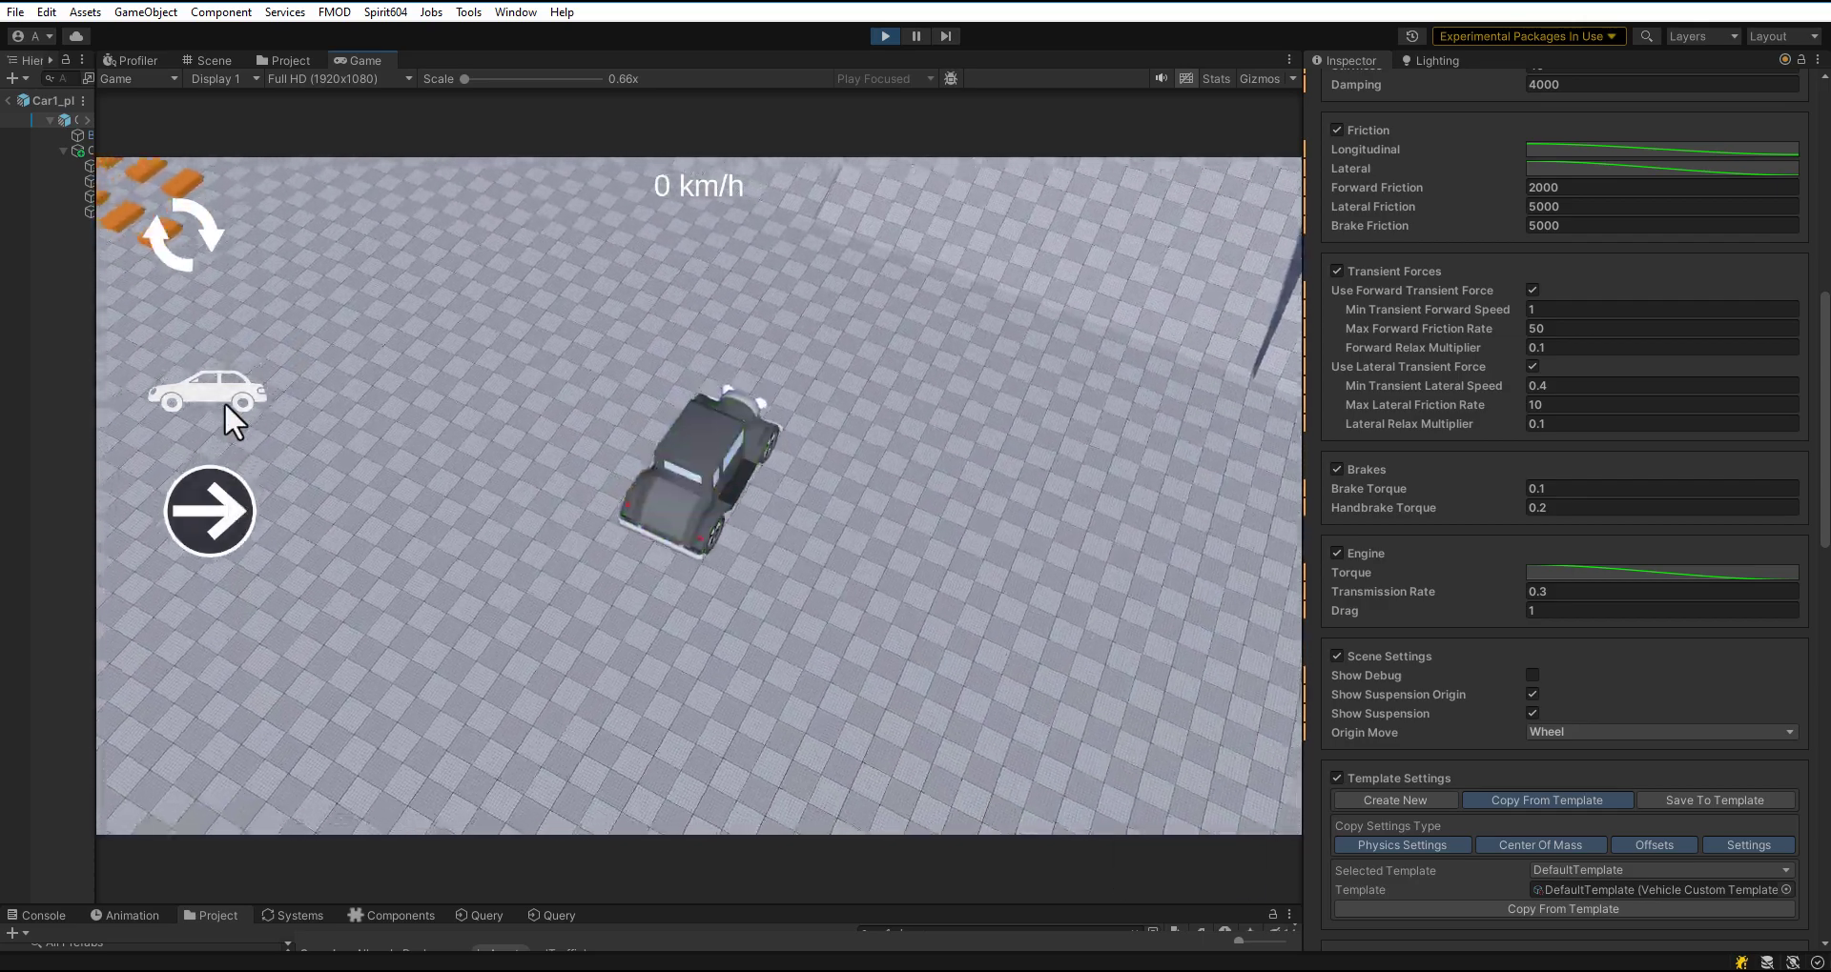
left_click(225, 403)
left_click(225, 403)
left_click(225, 403)
left_click(225, 402)
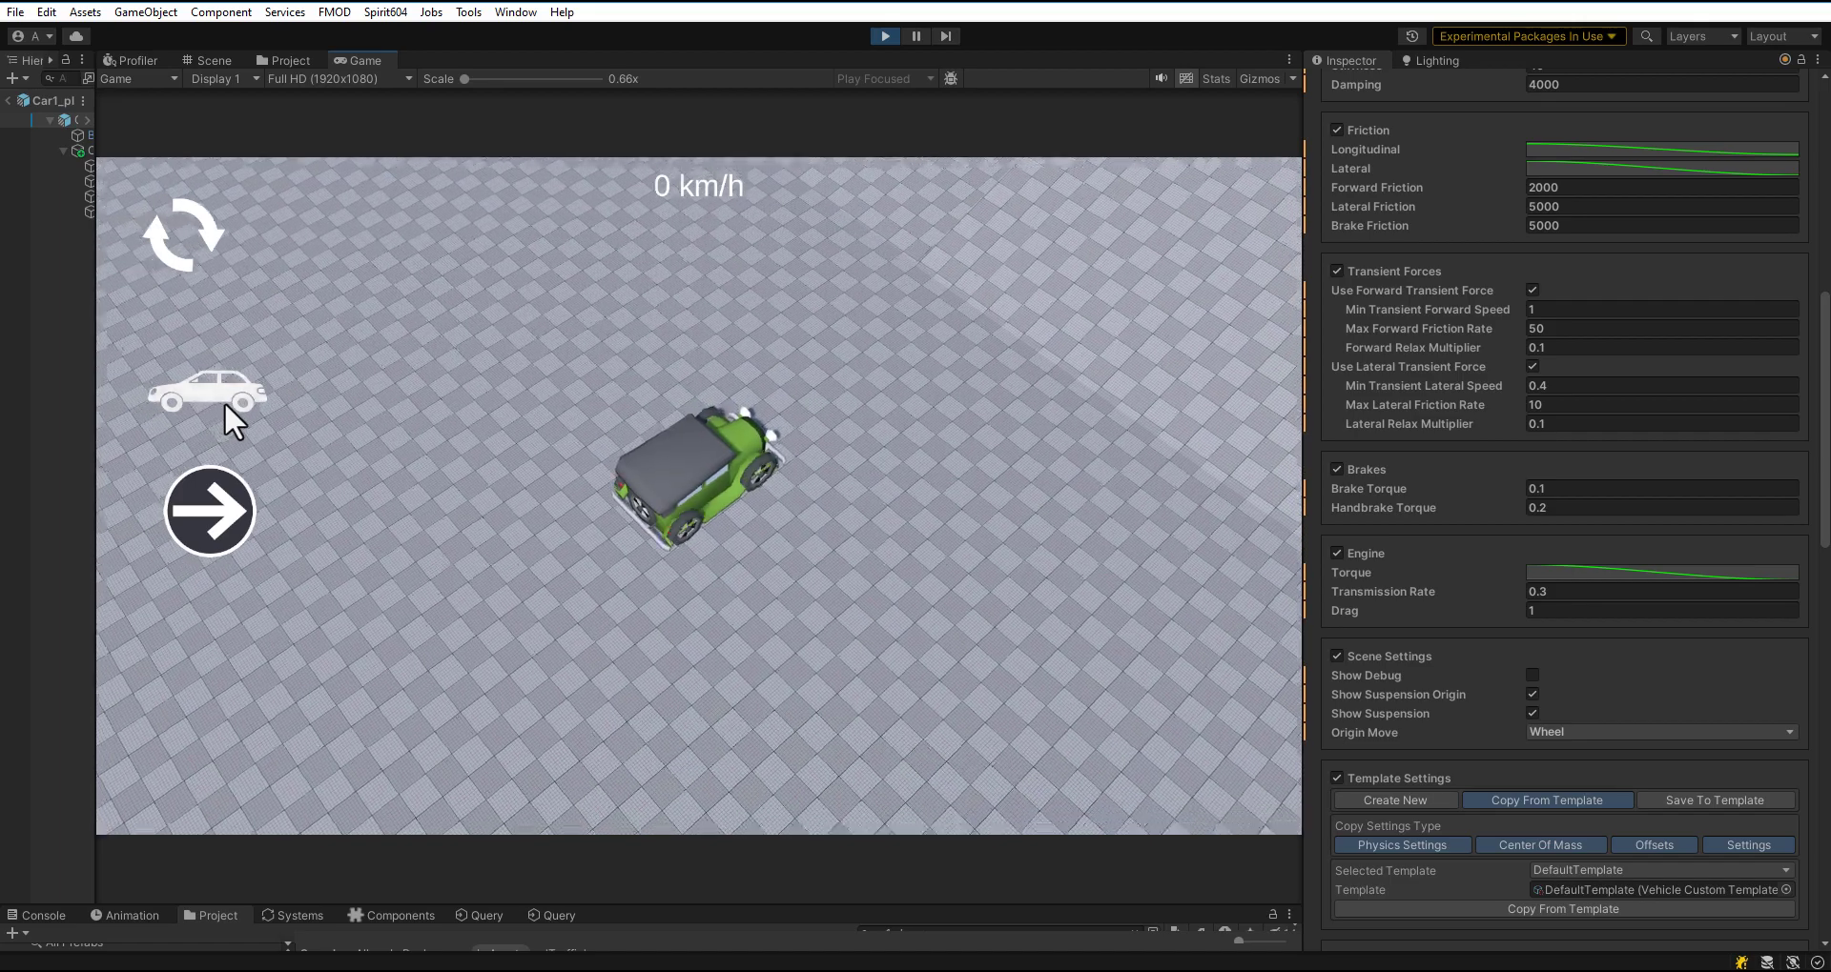
left_click(225, 402)
left_click(225, 402)
left_click(225, 402)
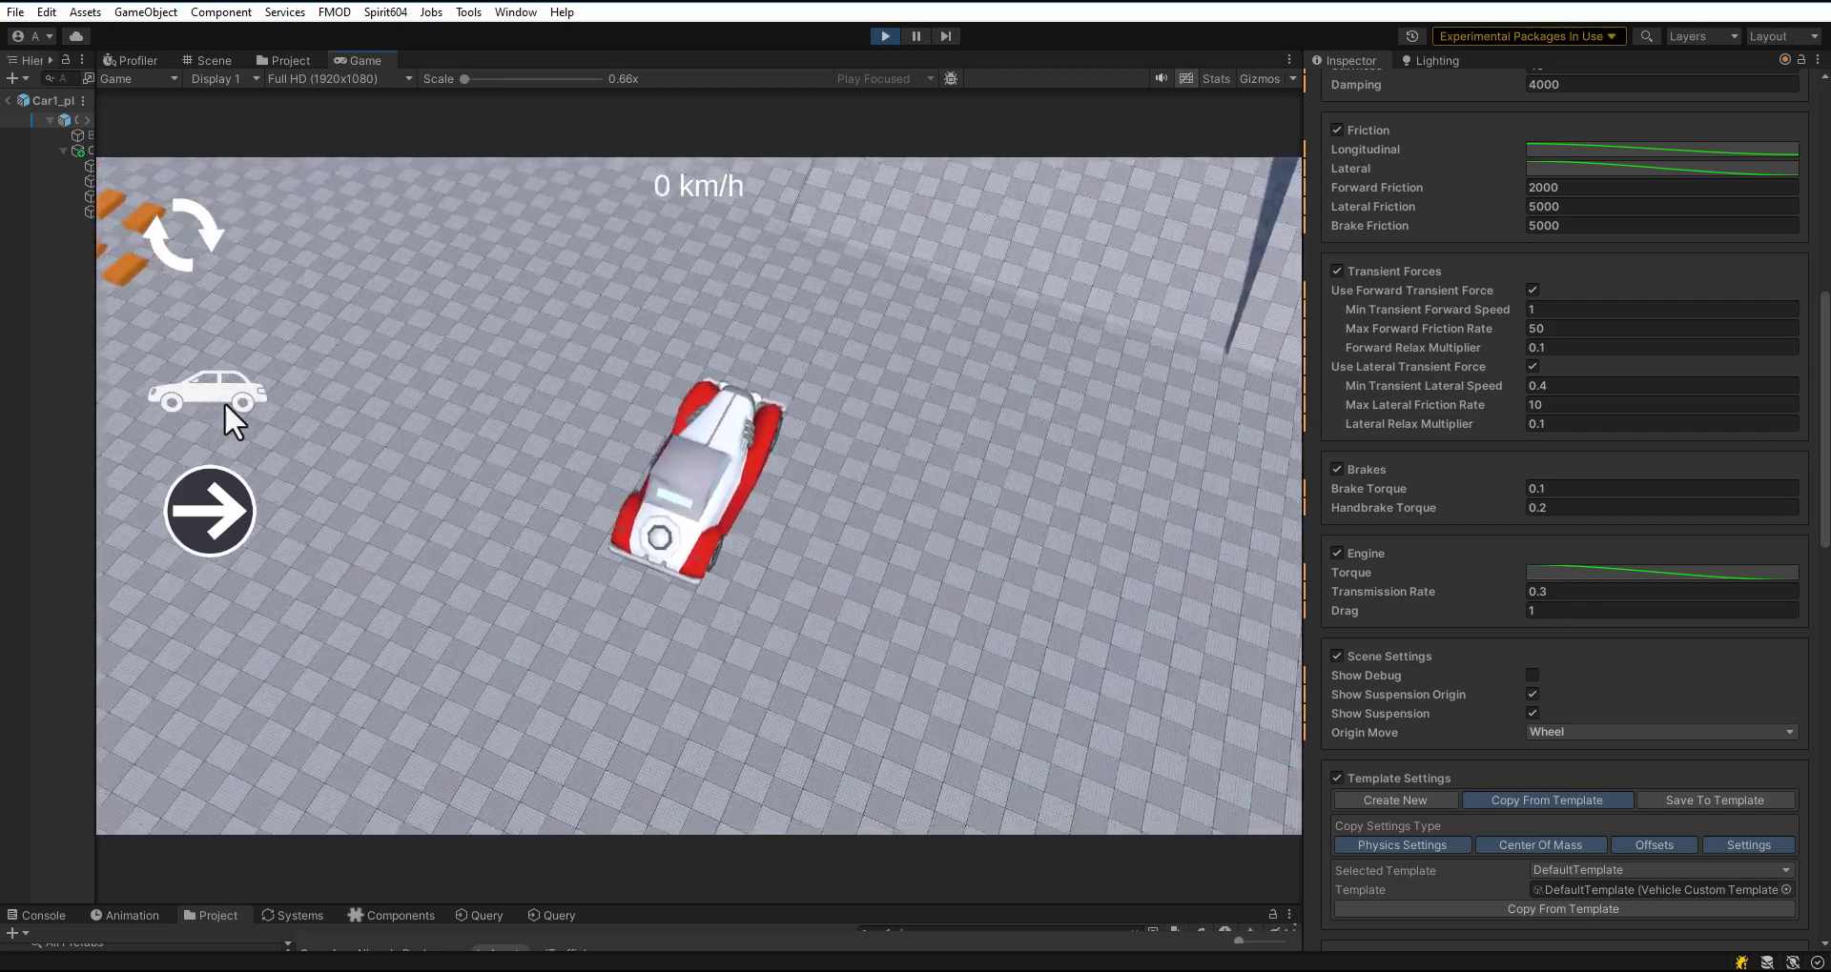
left_click(225, 402)
left_click(225, 403)
left_click(225, 403)
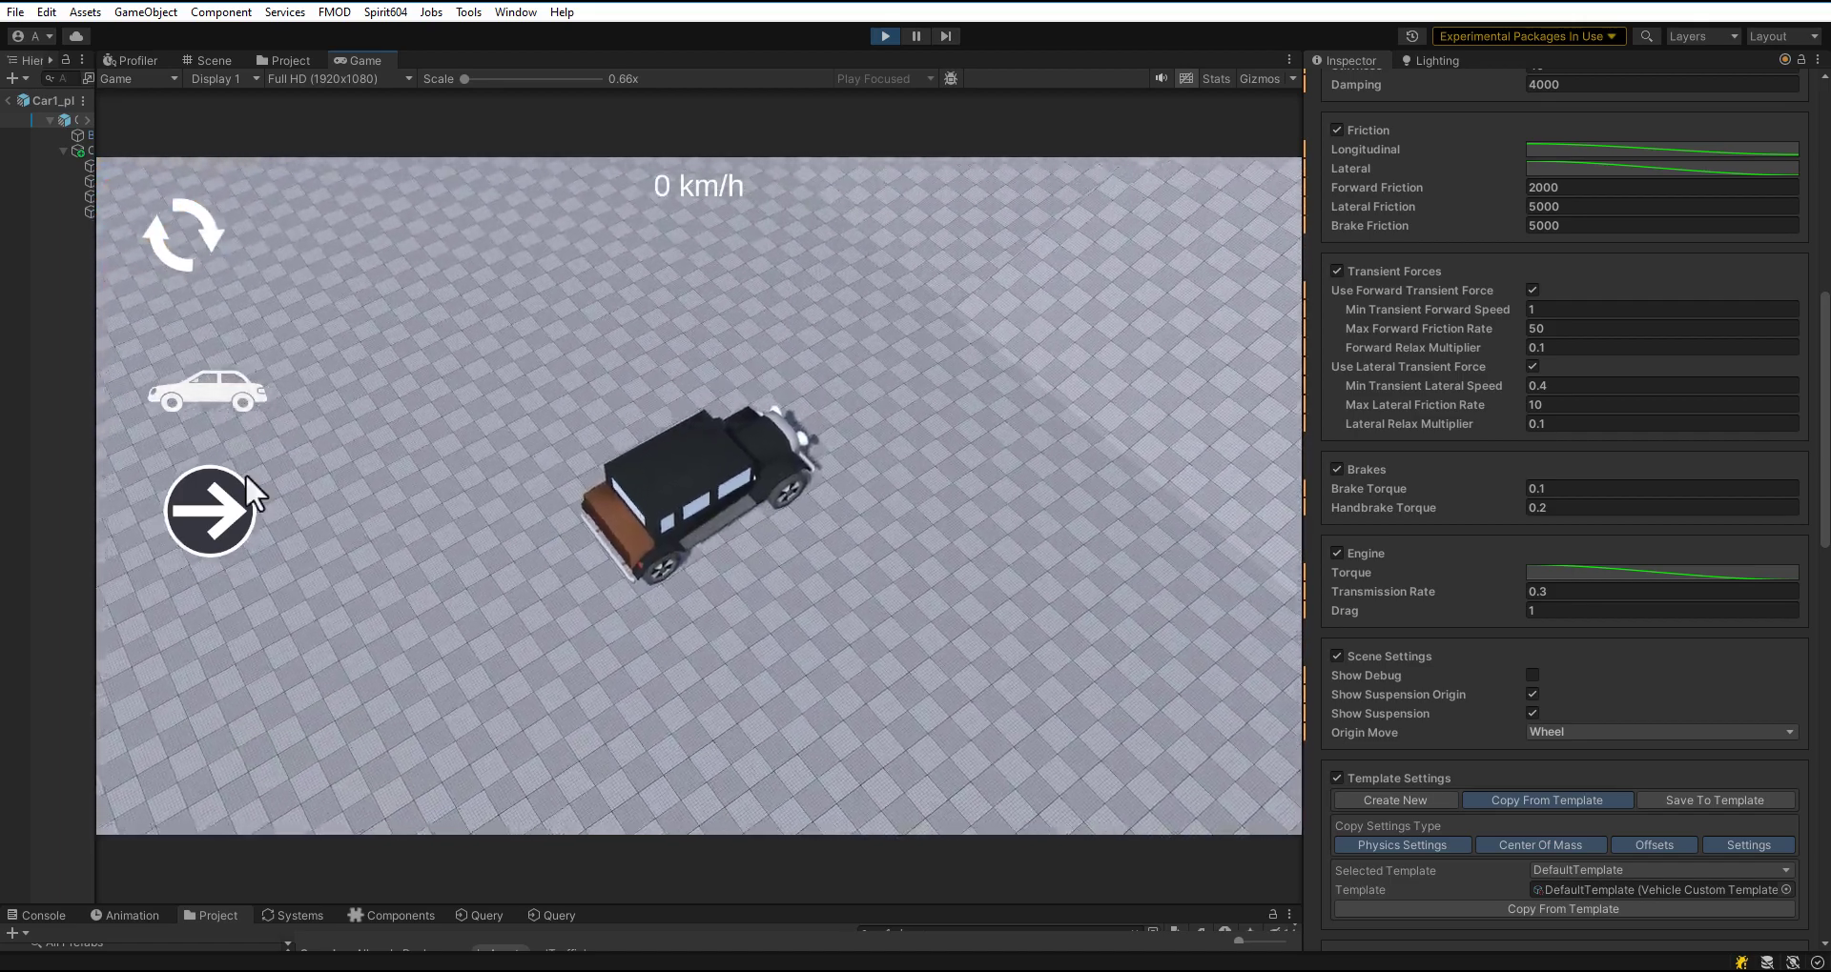
left_click_drag(710, 904, 710, 482)
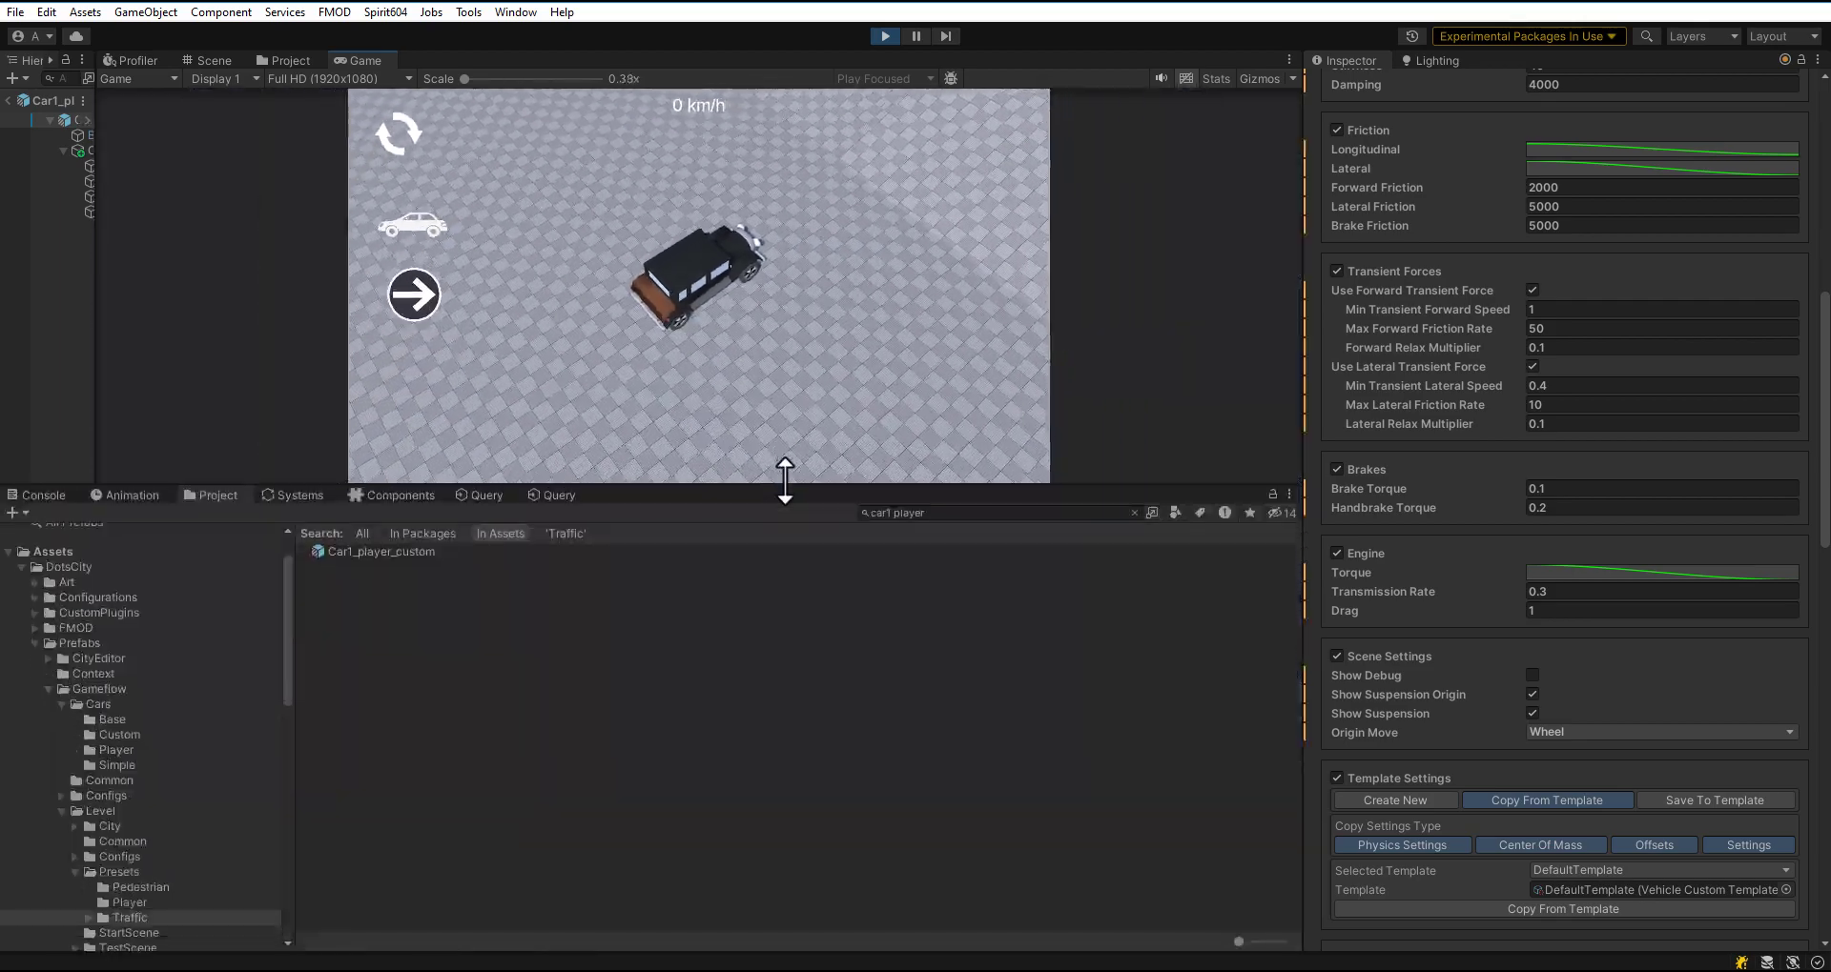